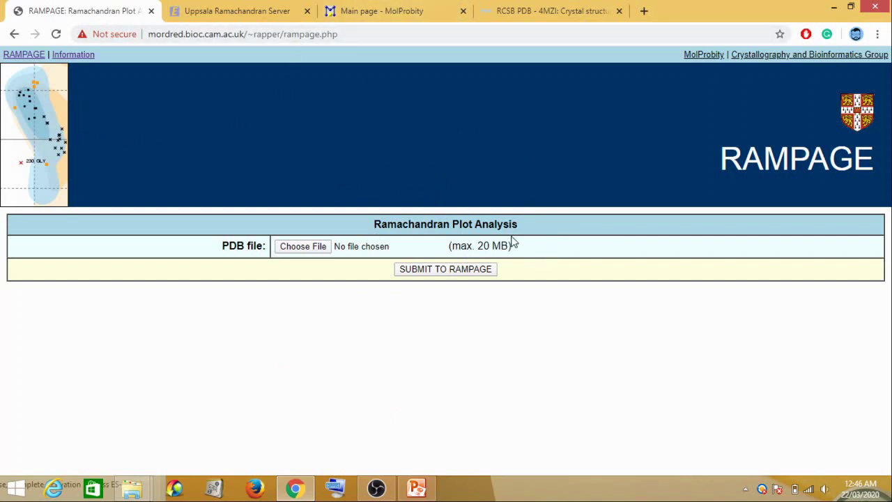
Look over the Uppsala, MolProbity, RAMPAGE and RCSB 4MZI pages
click(247, 11)
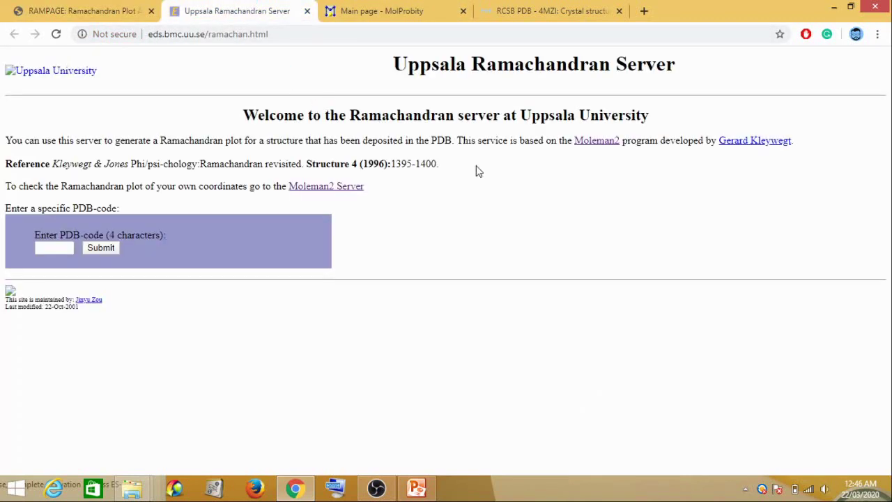
click(358, 8)
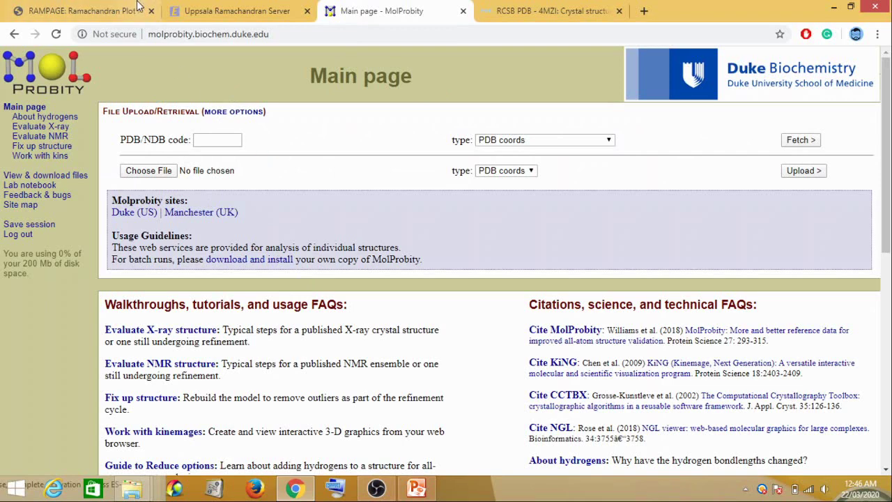
click(115, 10)
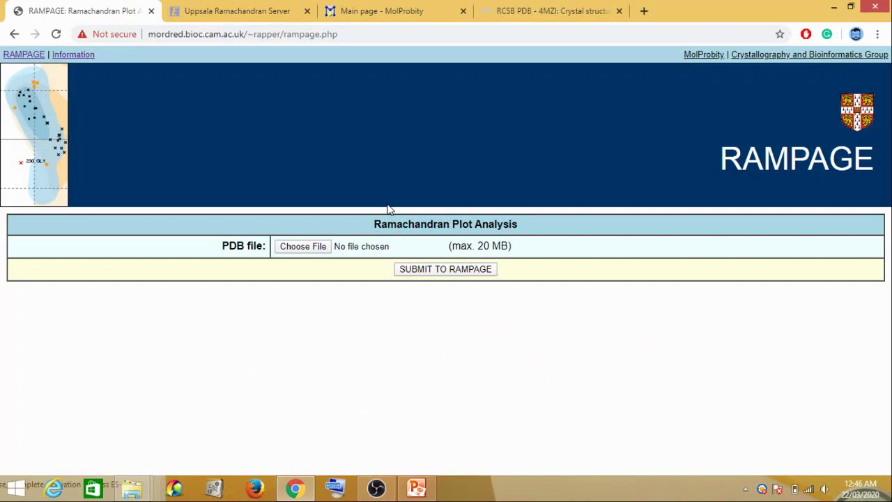
click(506, 10)
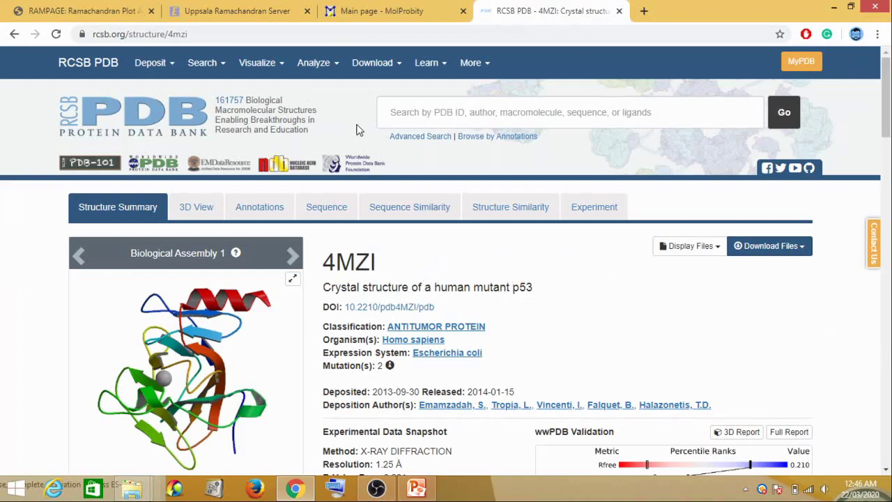
Attach 4mzi.pdb from the Downloads folder to the RAMPAGE upload form
click(66, 10)
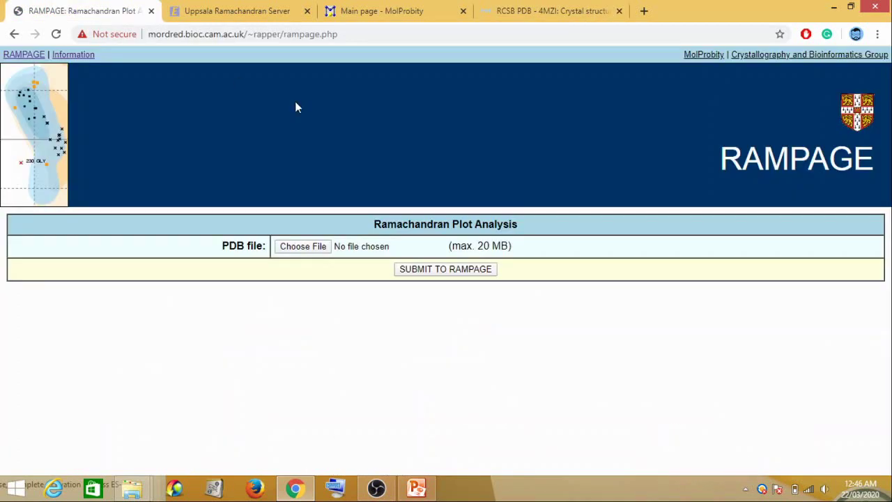
click(310, 249)
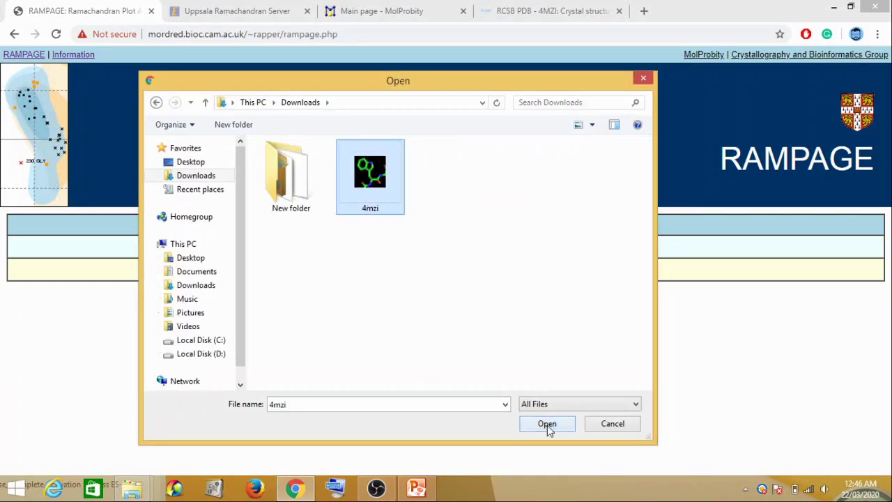
click(547, 423)
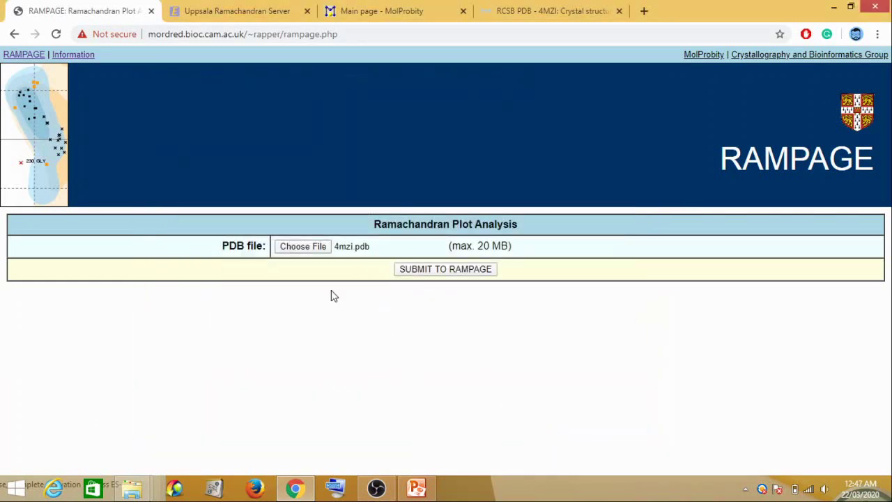
Fill in PDB code 4MZI on the Uppsala Ramachandran Server form
click(233, 6)
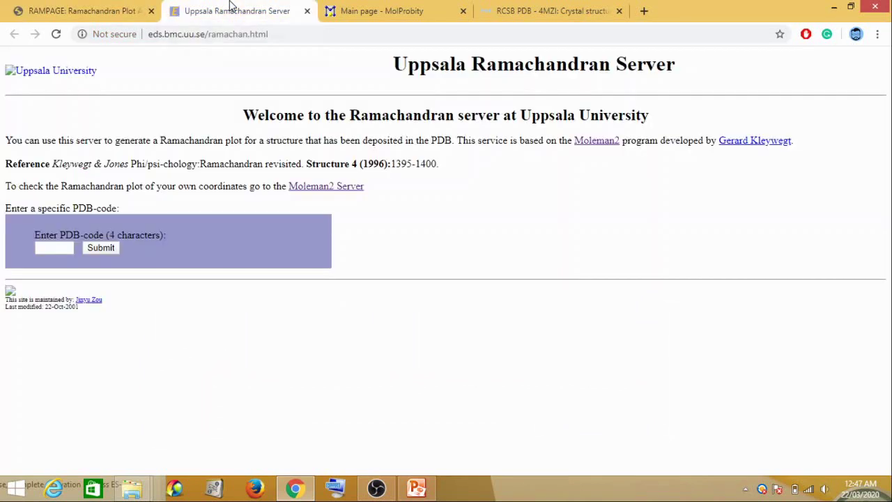
click(68, 248)
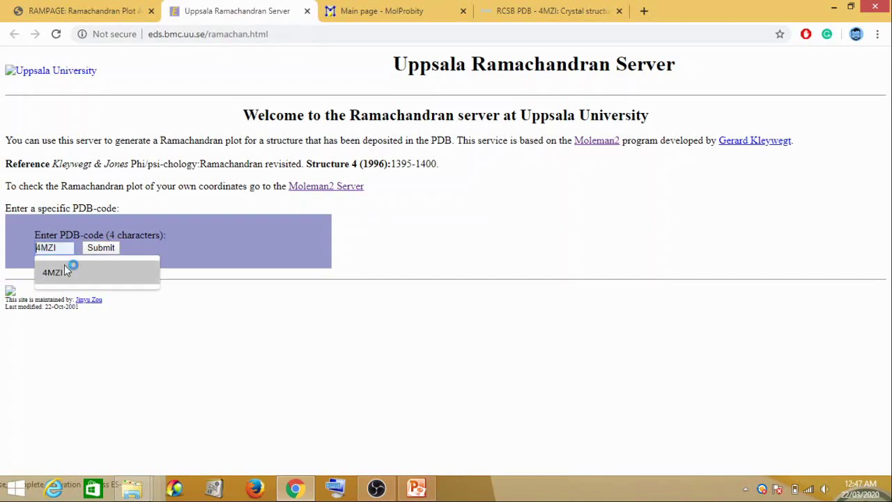
click(64, 266)
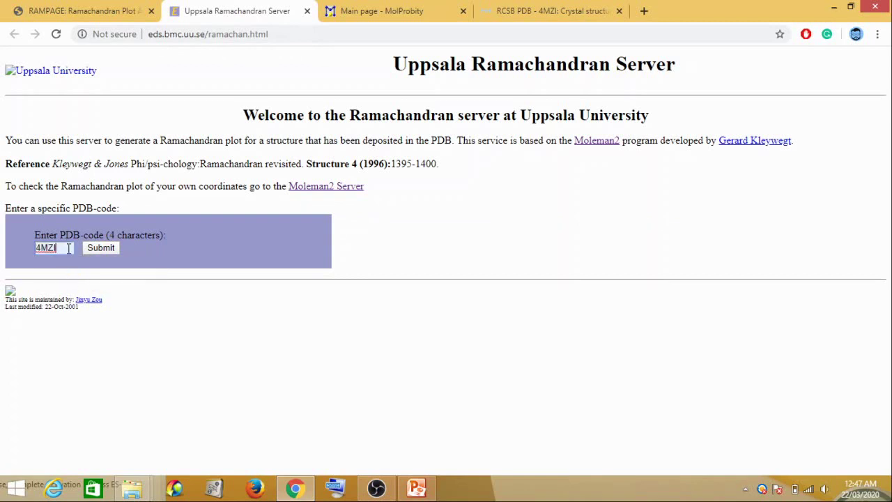
Submit 4mzi.pdb to RAMPAGE, then submit the 4MZI plot request on Uppsala
click(101, 7)
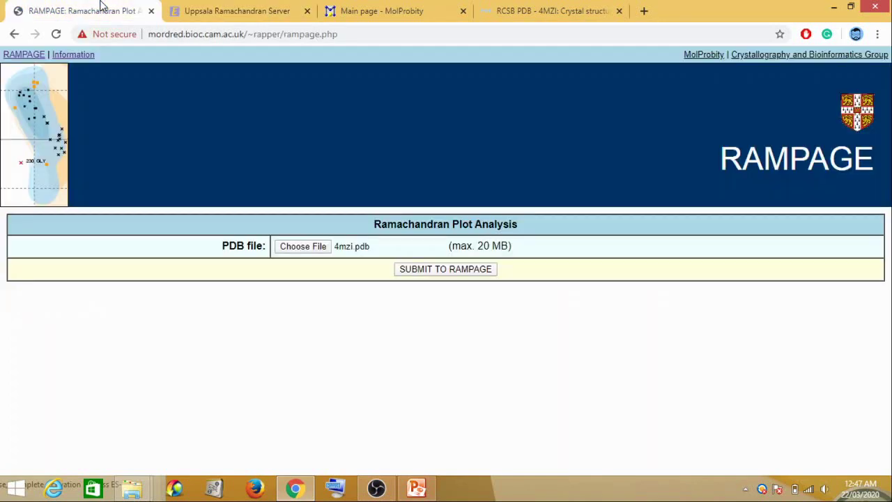
click(441, 272)
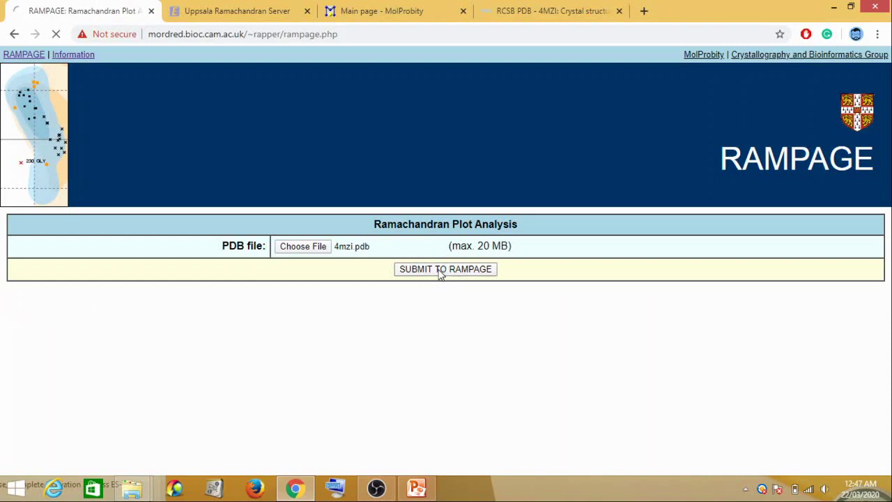
click(258, 7)
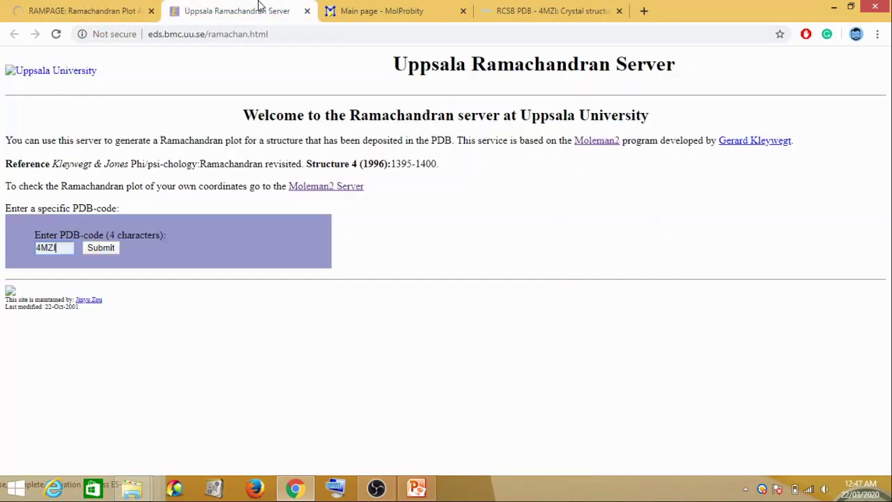
click(103, 249)
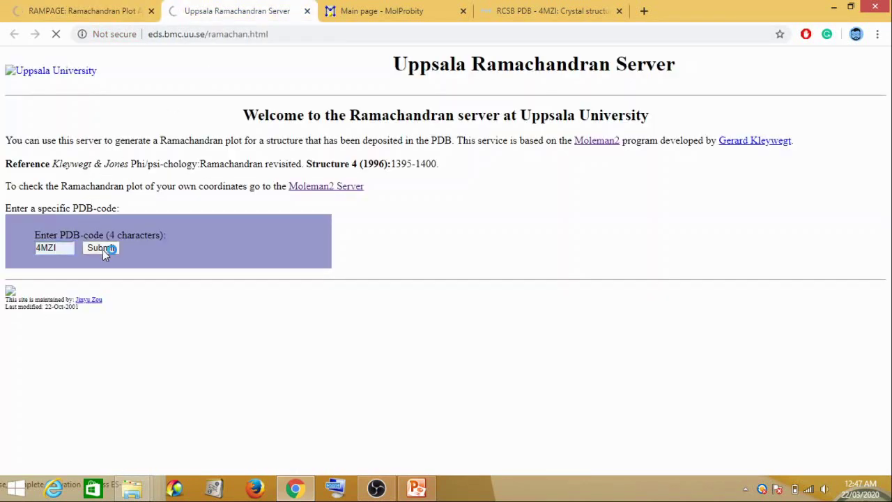
Enter 4MZI as the PDB/NDB code in MolProbity and fetch it
click(382, 12)
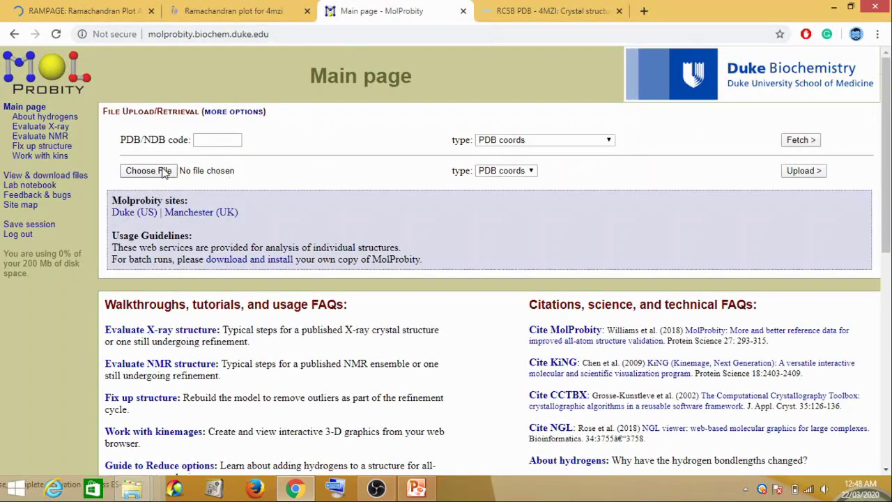
click(205, 140)
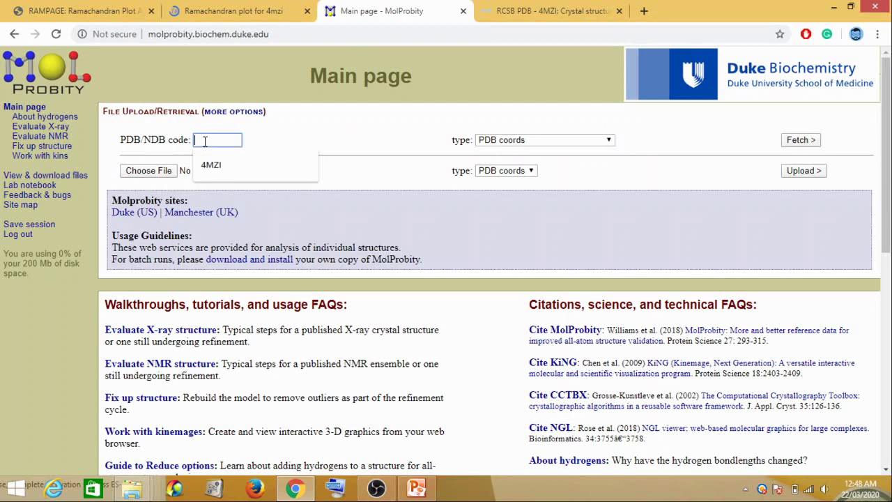
click(229, 170)
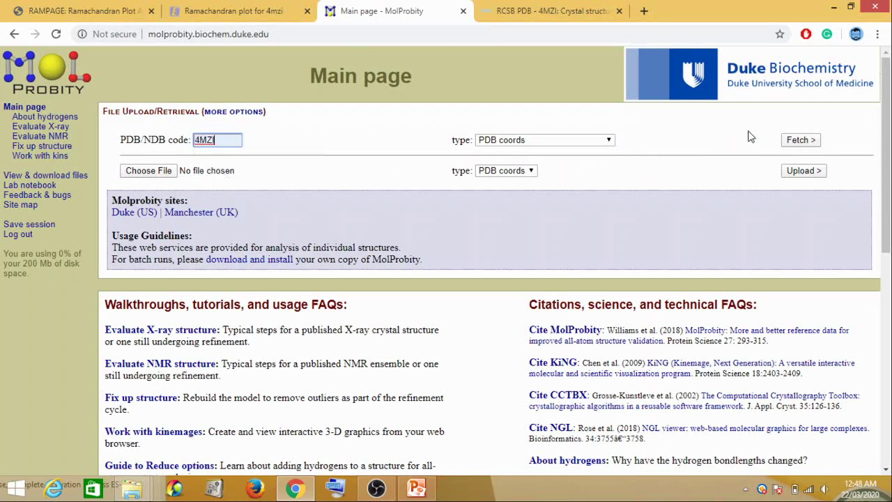
click(799, 140)
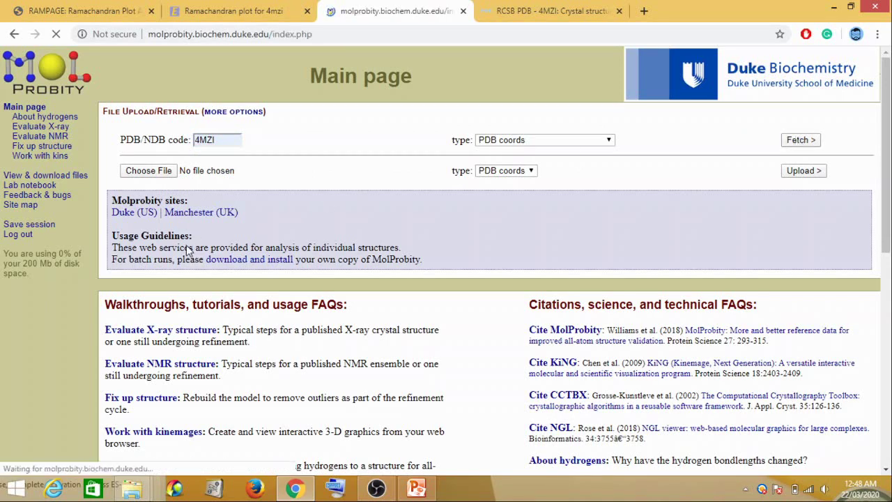
Check RAMPAGE's results, the Uppsala plot, and MolProbity's 4mzi.pdb upload page (193 residues, 1.25 Å)
click(89, 9)
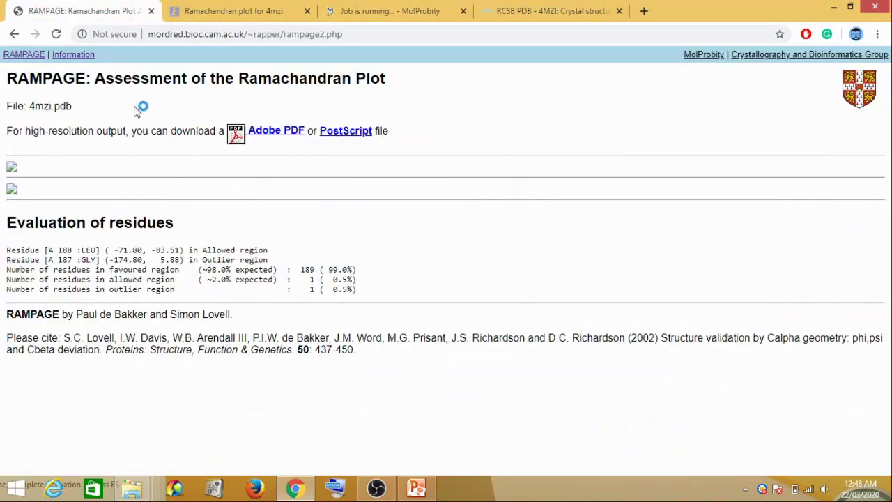
click(206, 8)
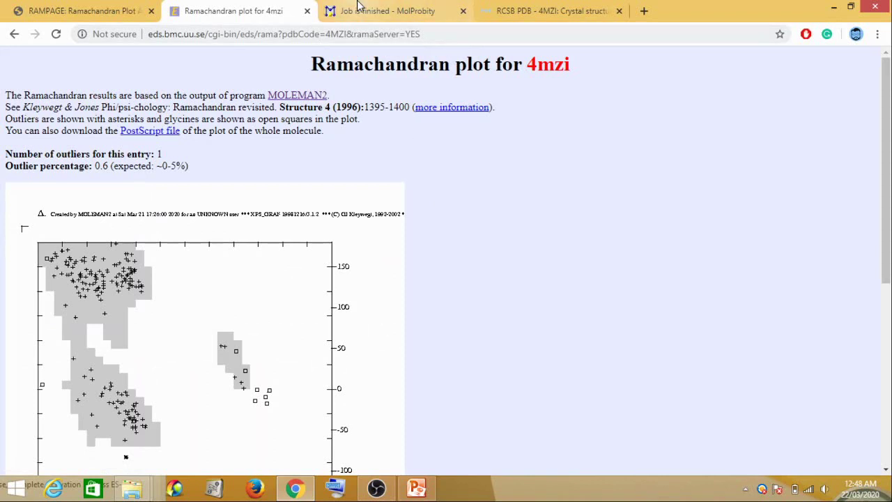
click(358, 6)
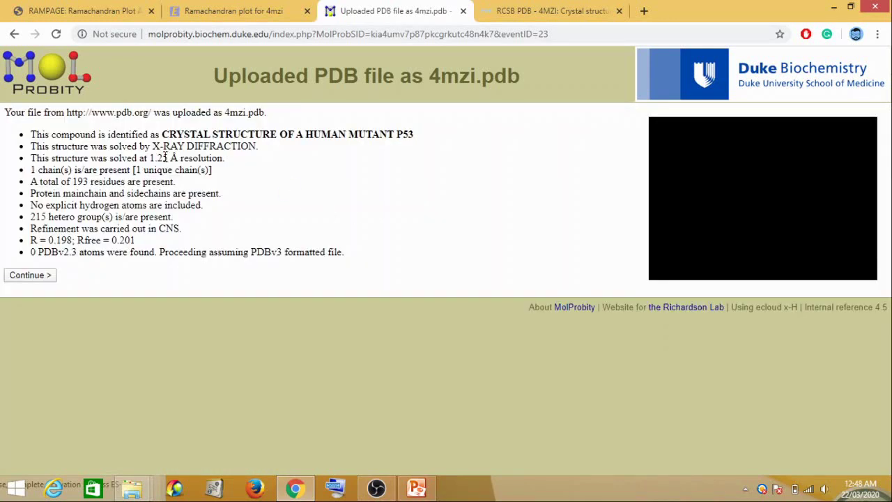
Continue past the 4mzi.pdb upload summary and scroll through MolProbity's main page
click(50, 276)
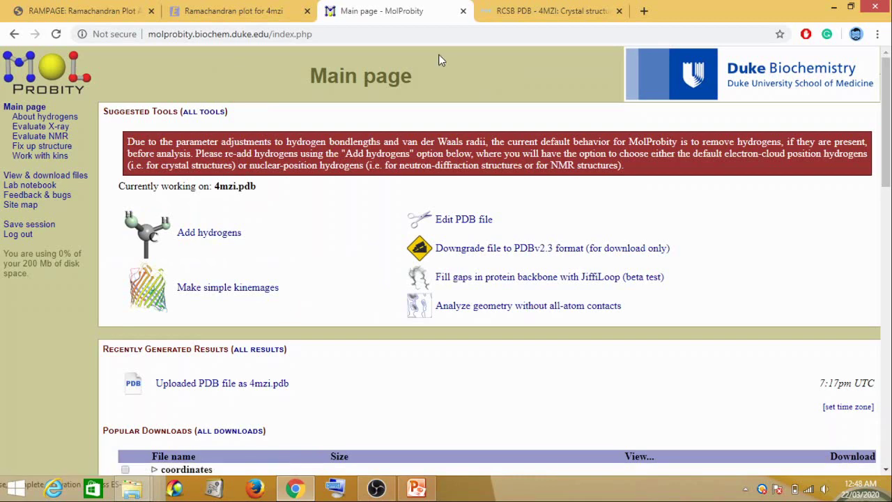
scroll(394, 185, down, 1)
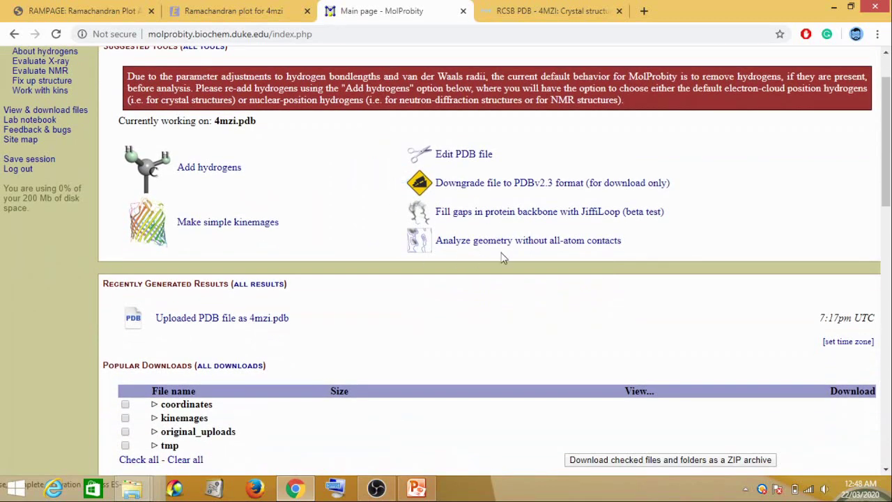
scroll(388, 385, up, 1)
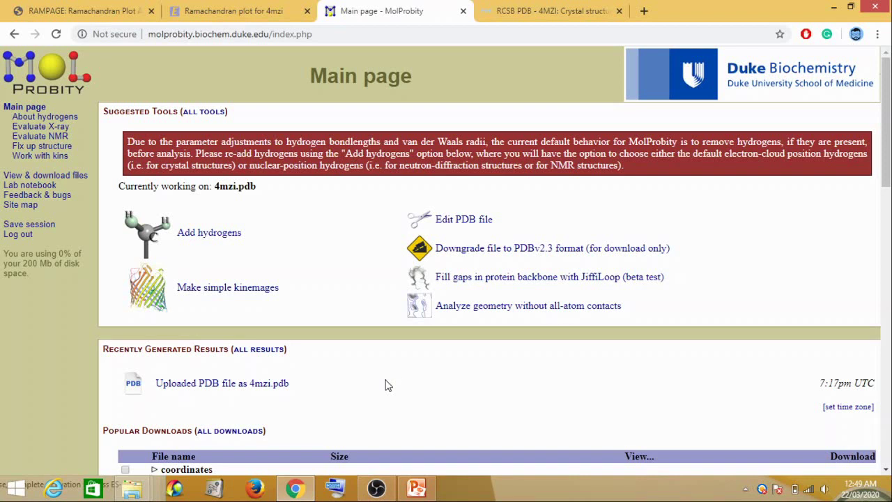
Choose geometry analysis without all-atom contacts and run the selected analyses on 4mzi.pdb
click(478, 312)
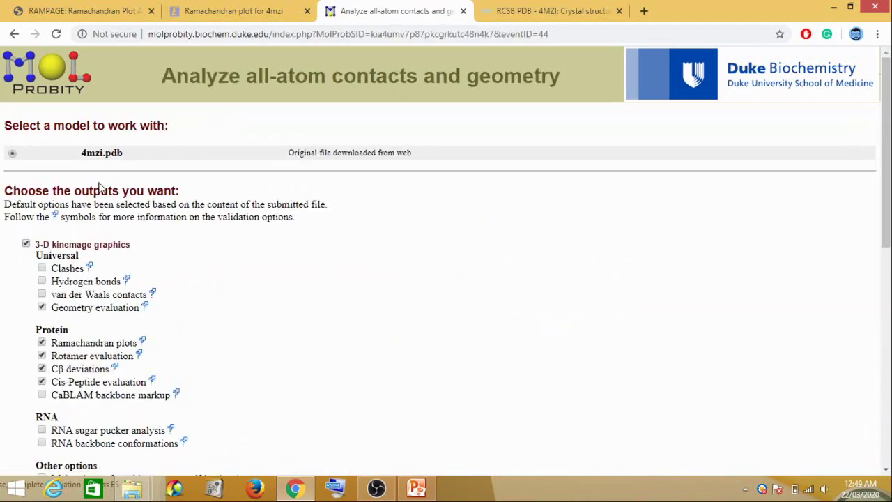
scroll(265, 220, down, 2)
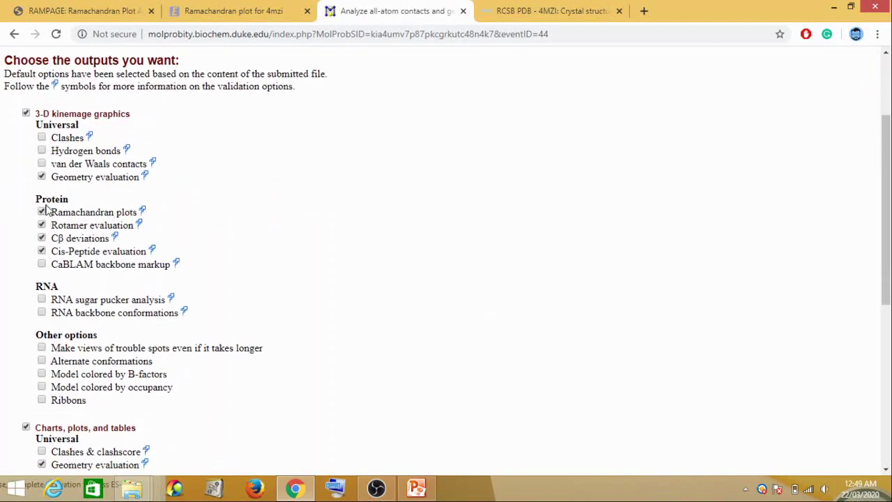
scroll(269, 237, down, 2)
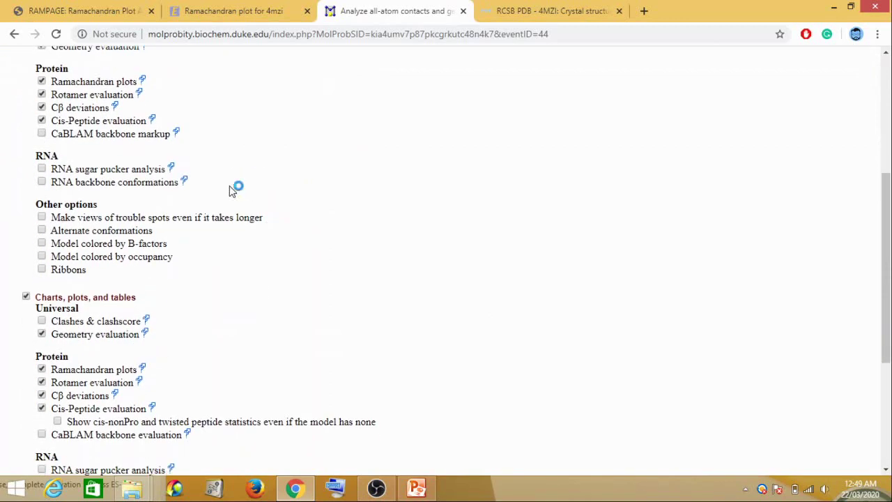
scroll(129, 361, down, 1)
scroll(132, 356, down, 3)
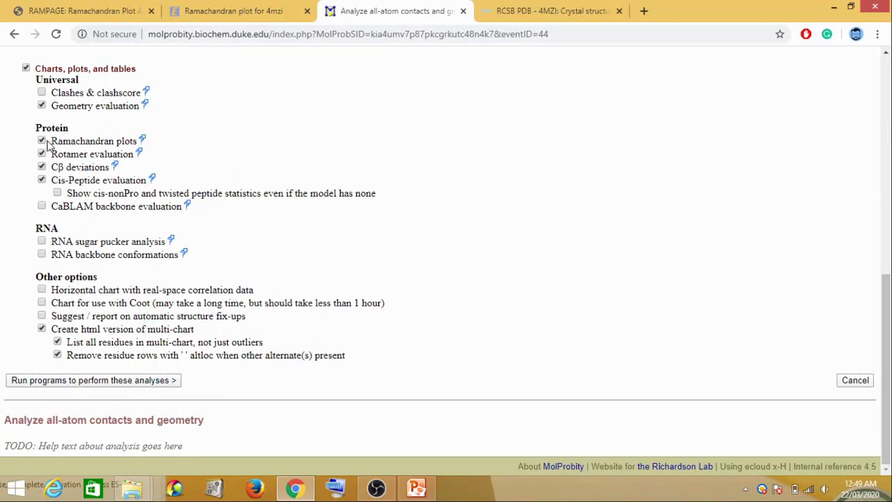
scroll(49, 144, up, 3)
scroll(48, 144, down, 3)
click(109, 381)
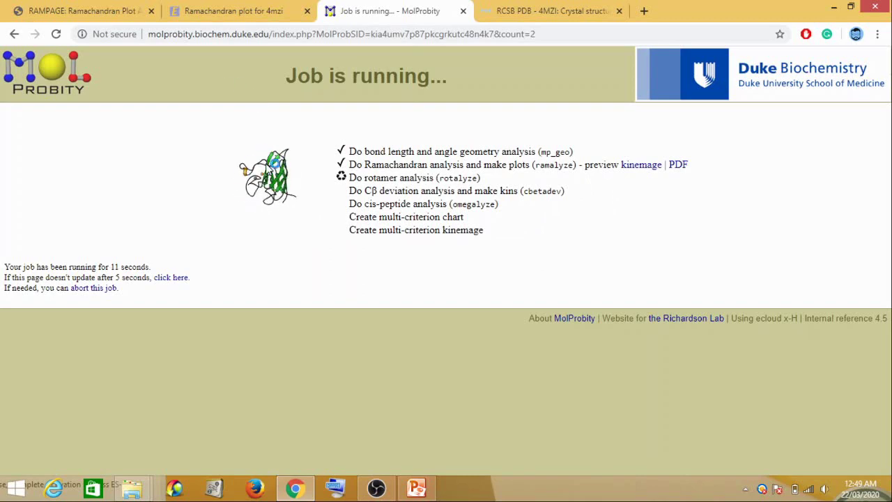
Reopen RAMPAGE's 4mzi.pdb assessment and highlight its residue counts: 189 favoured, 1 allowed, 1 outlier
click(110, 8)
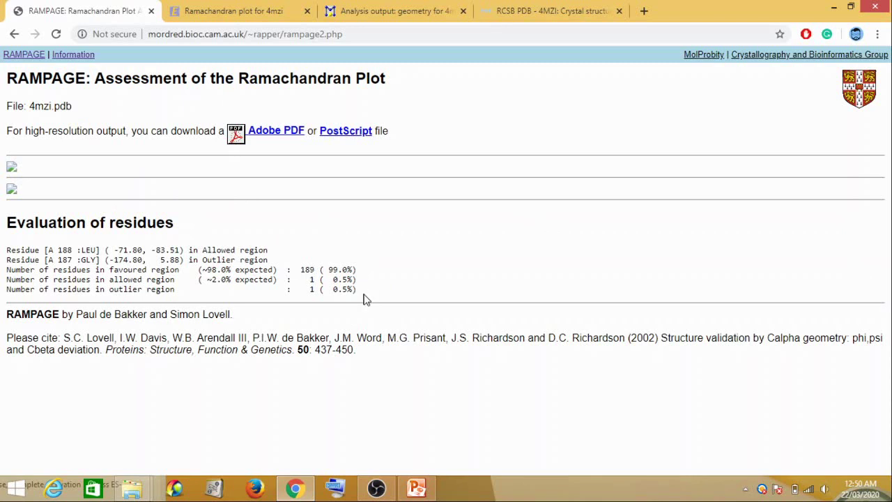
drag(368, 300, 17, 246)
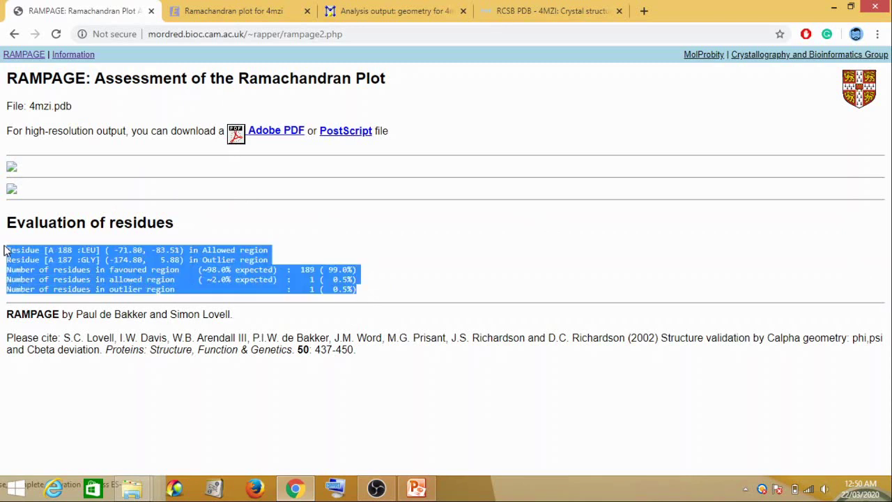
click(85, 251)
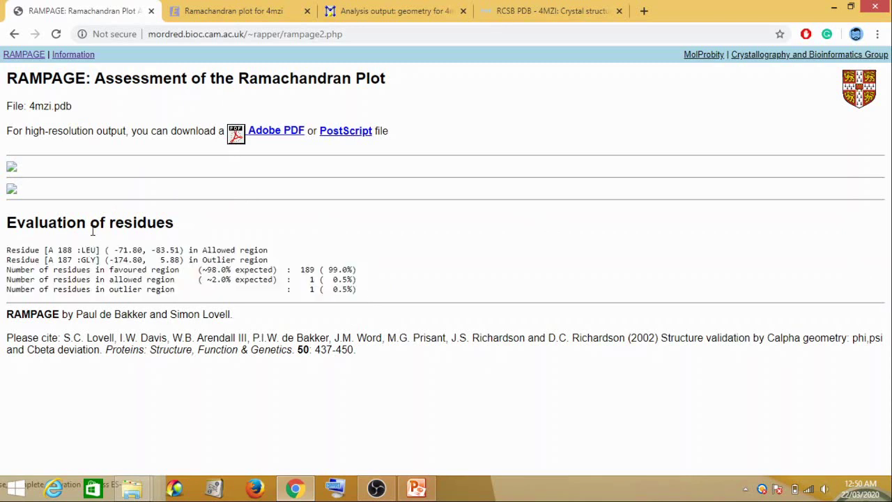
Review the Uppsala 4mzi plot and its outlier A188 LEU, then zoom the page to 150%
click(249, 16)
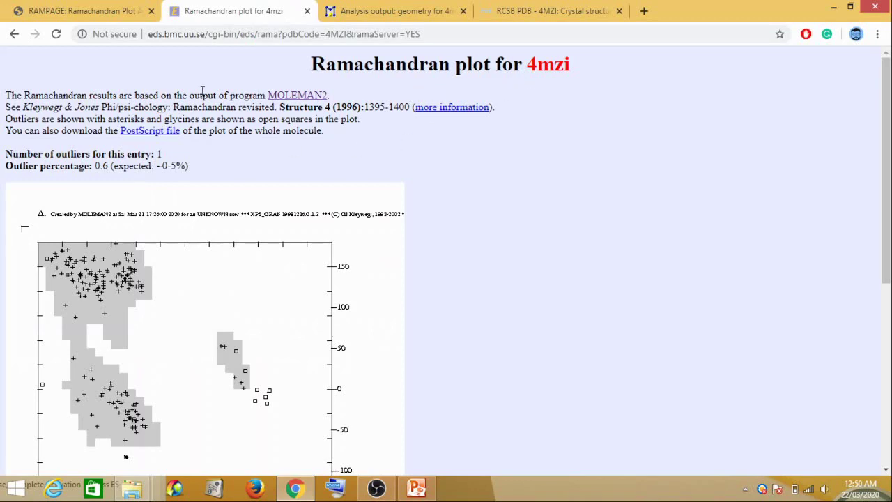
scroll(370, 151, down, 2)
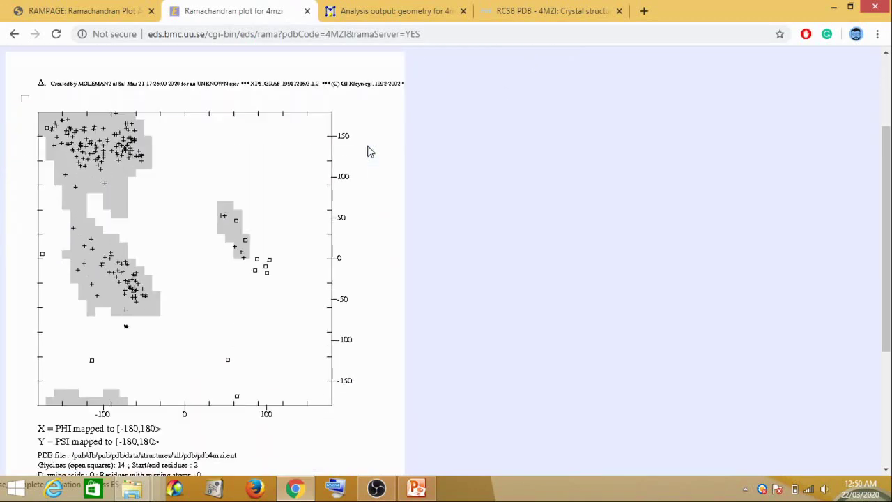
scroll(368, 149, down, 3)
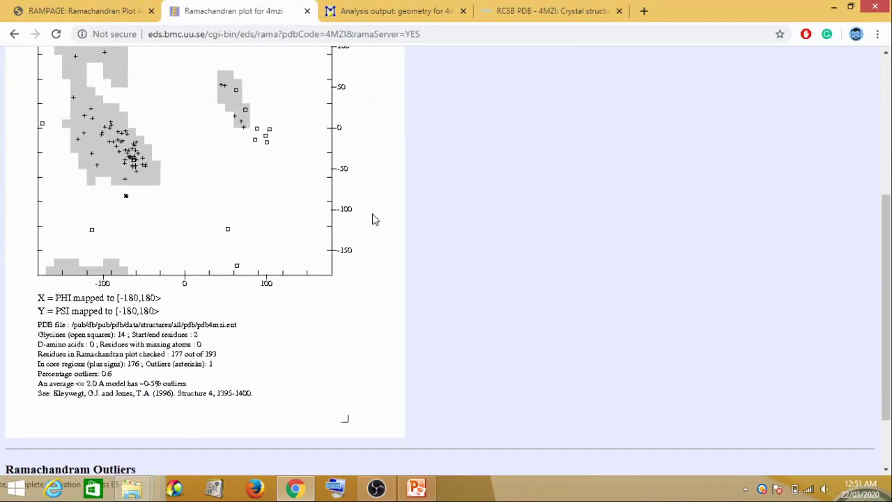
scroll(372, 207, up, 2)
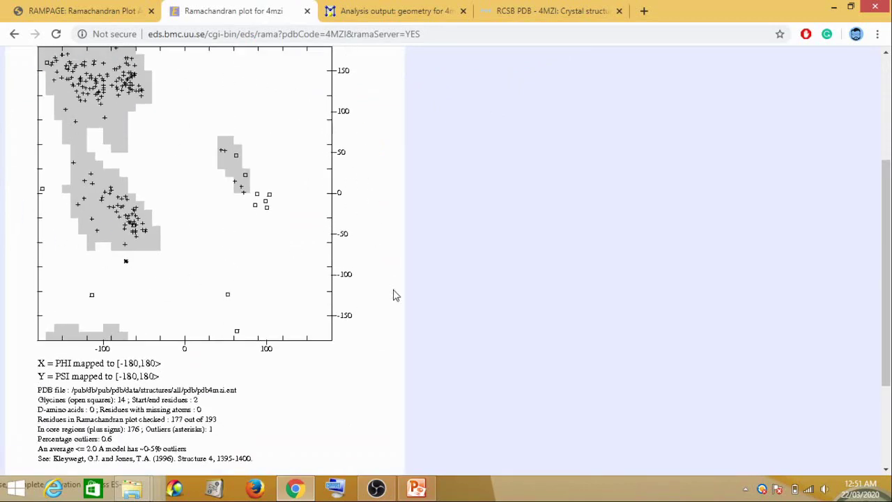
scroll(409, 256, up, 1)
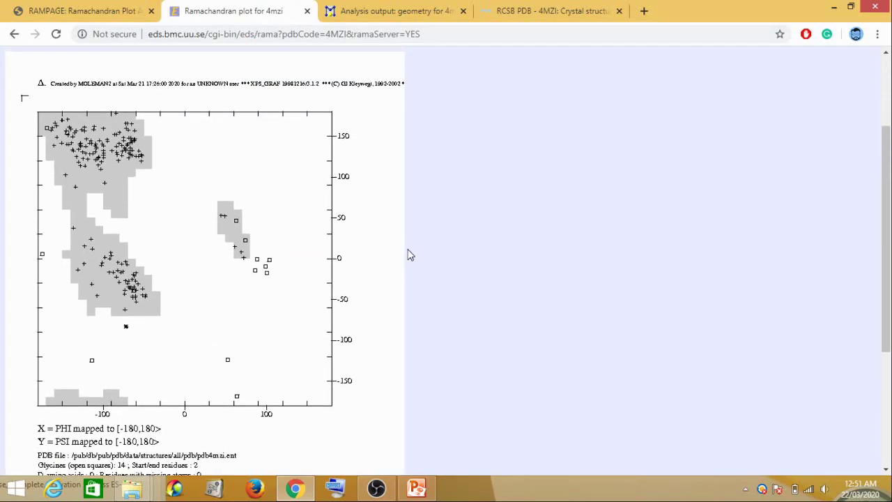
scroll(408, 254, down, 3)
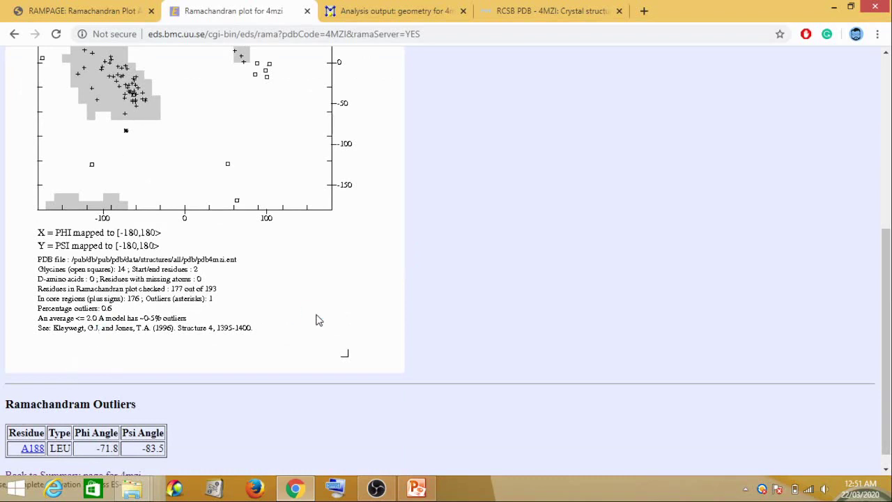
key(ctrl+plus)
key(ctrl+plus)
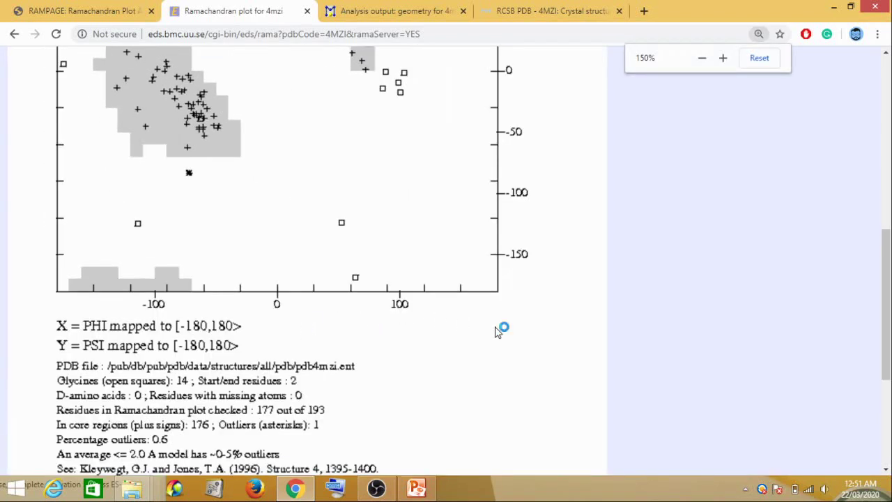
key(ctrl+plus)
scroll(498, 333, up, 5)
scroll(498, 333, down, 2)
scroll(495, 332, up, 1)
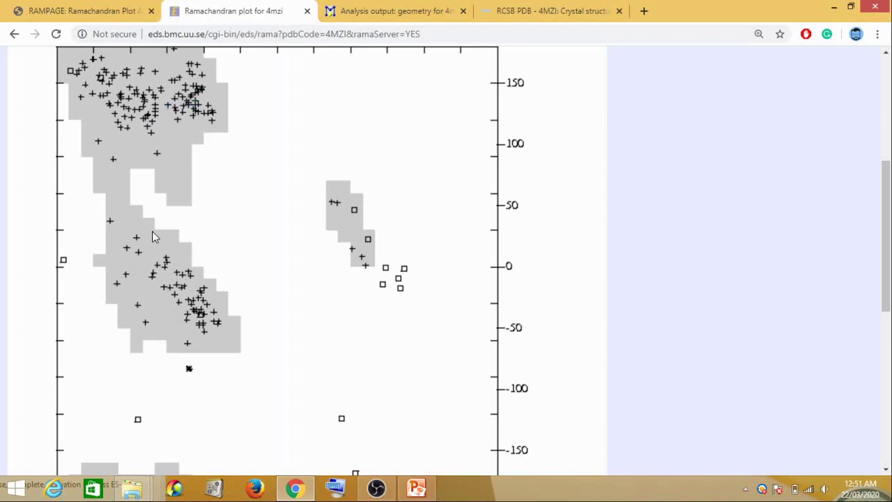
click(409, 259)
click(409, 283)
click(107, 296)
click(371, 426)
scroll(409, 394, down, 1)
click(412, 391)
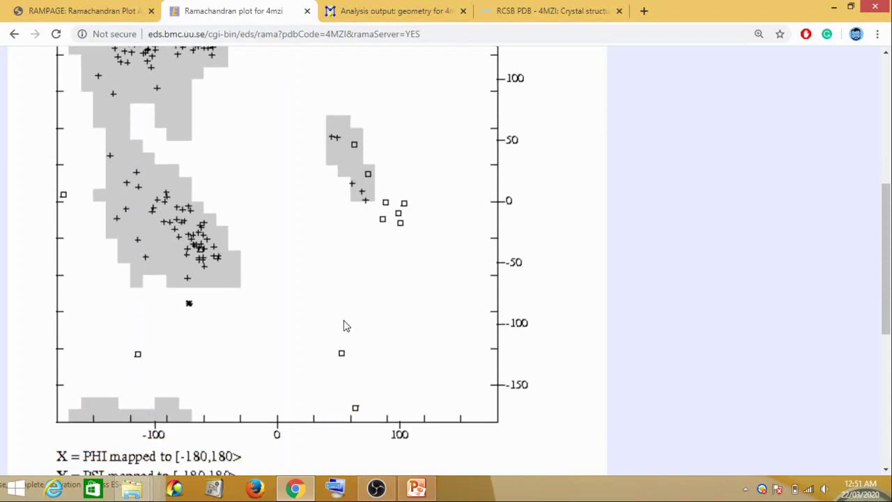
scroll(387, 359, up, 1)
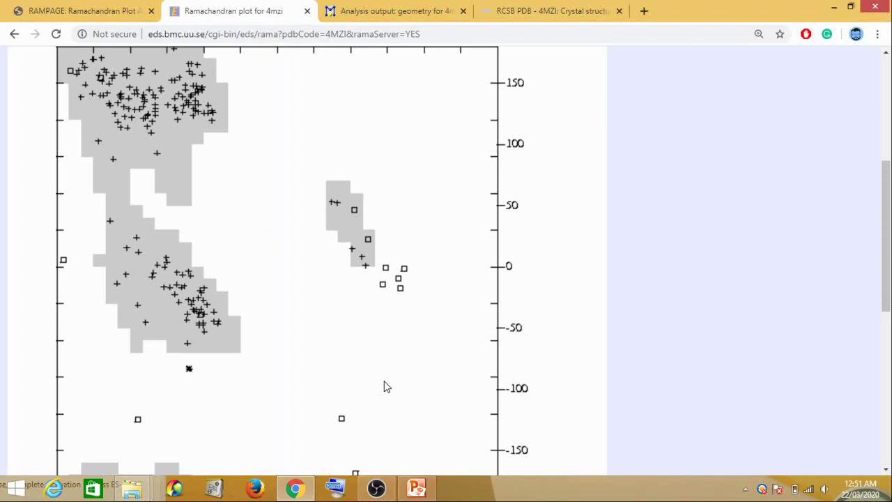
scroll(387, 387, down, 1)
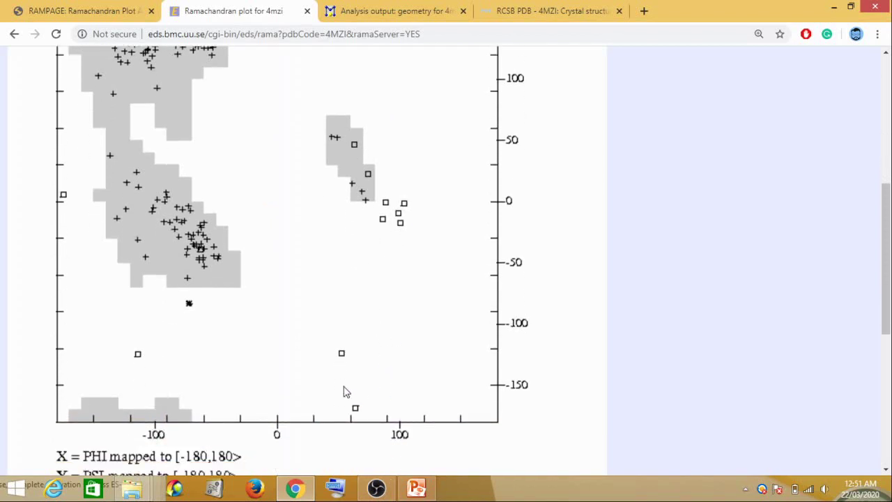
scroll(369, 285, up, 1)
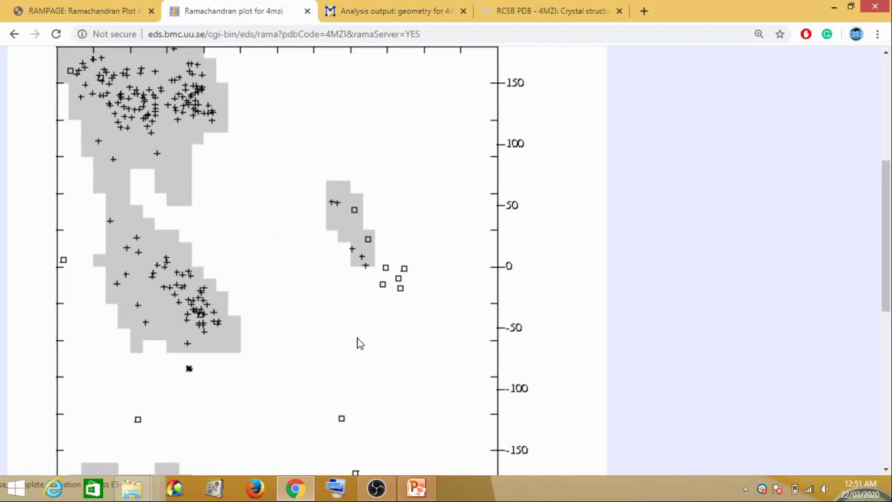
scroll(345, 357, down, 1)
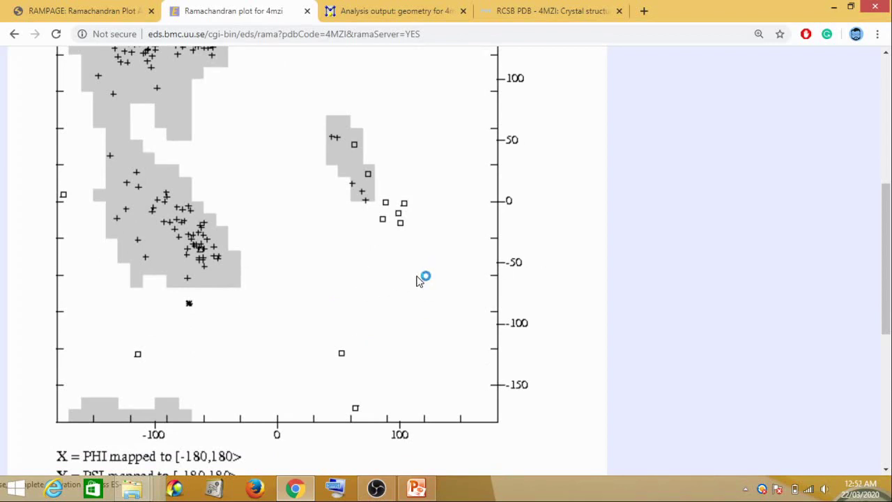
scroll(424, 278, down, 1)
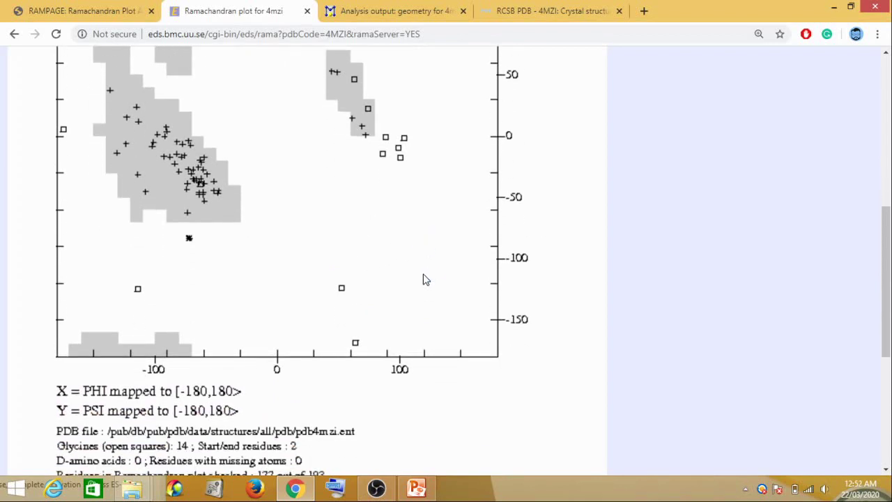
scroll(426, 278, down, 2)
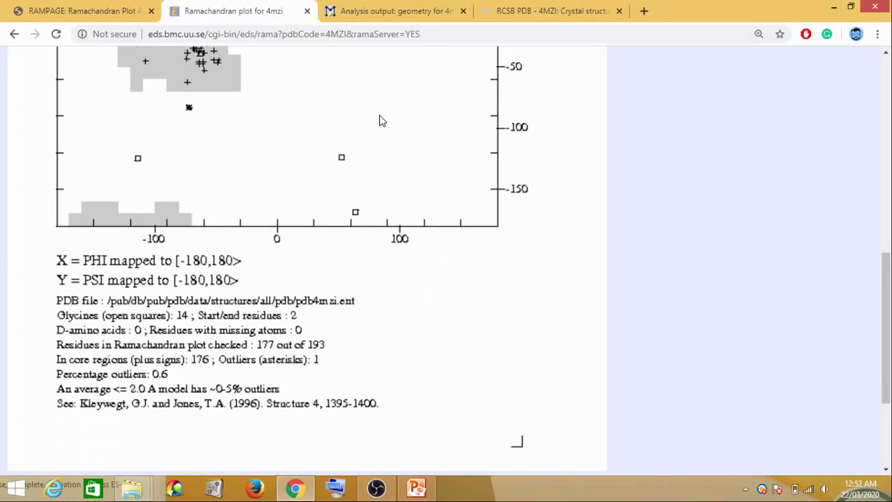
scroll(395, 153, up, 2)
scroll(376, 229, down, 2)
scroll(279, 303, up, 2)
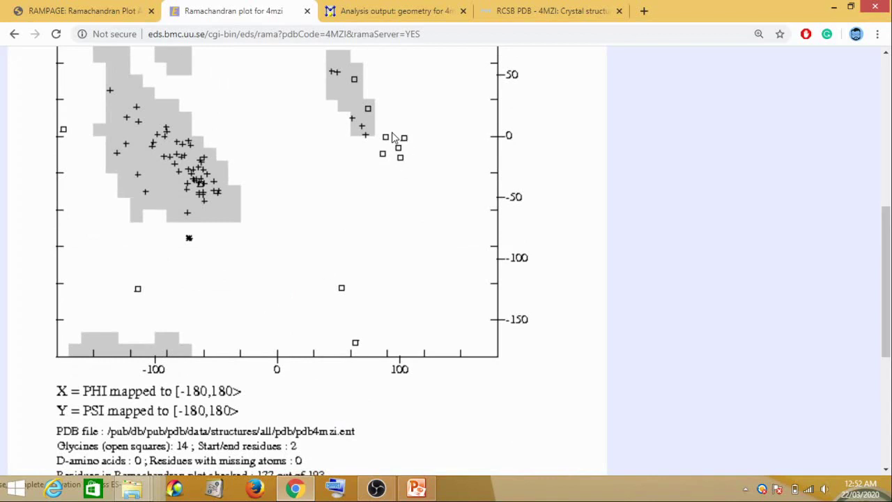
scroll(370, 244, down, 1)
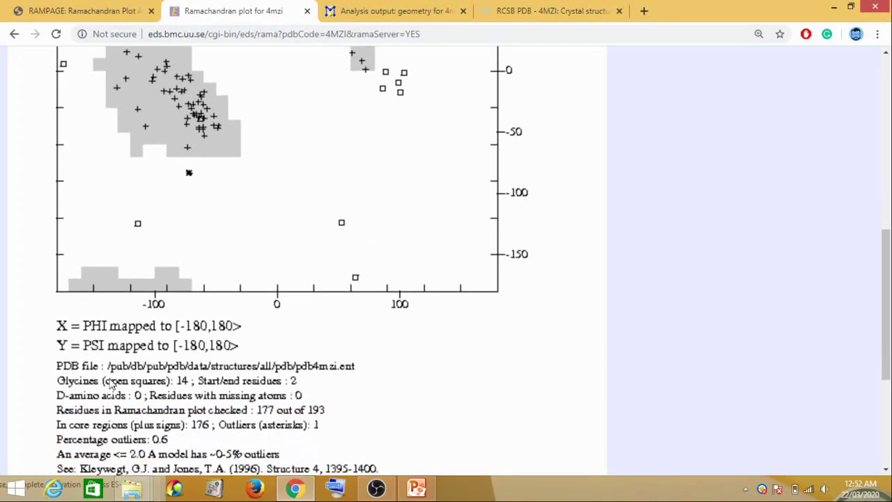
scroll(306, 359, up, 4)
scroll(282, 262, down, 3)
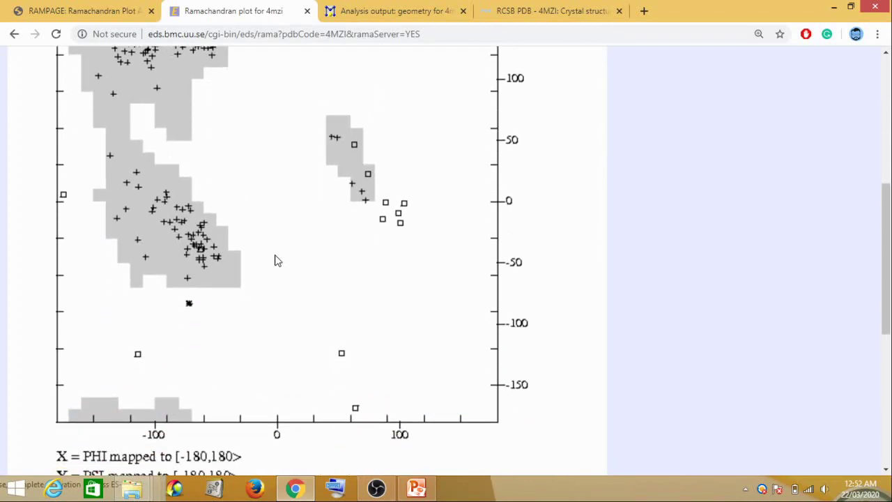
scroll(154, 352, down, 1)
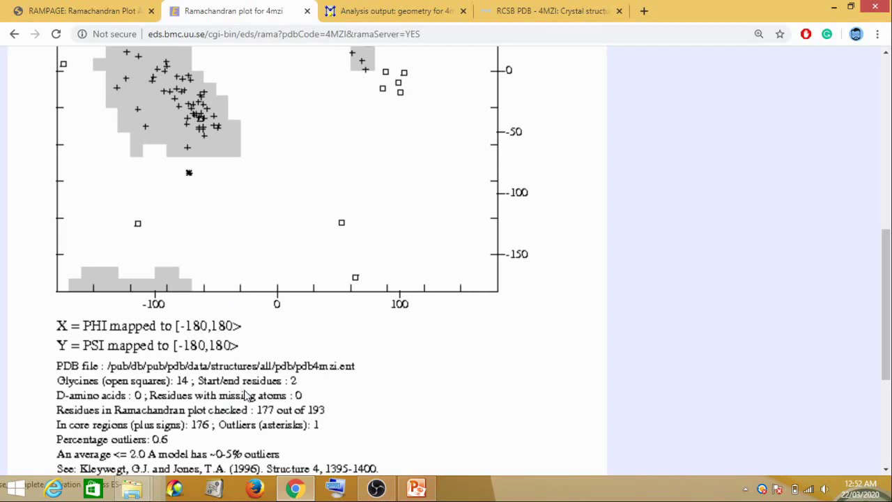
scroll(356, 379, down, 1)
scroll(356, 379, down, 3)
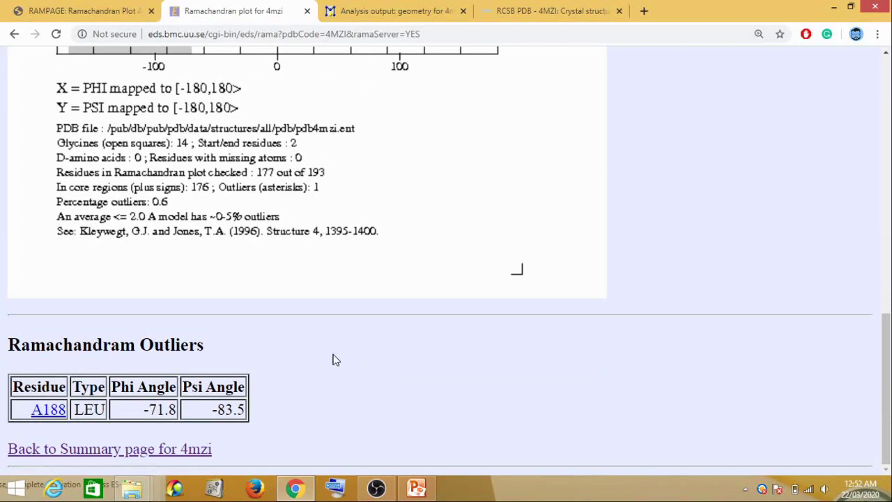
scroll(332, 353, up, 7)
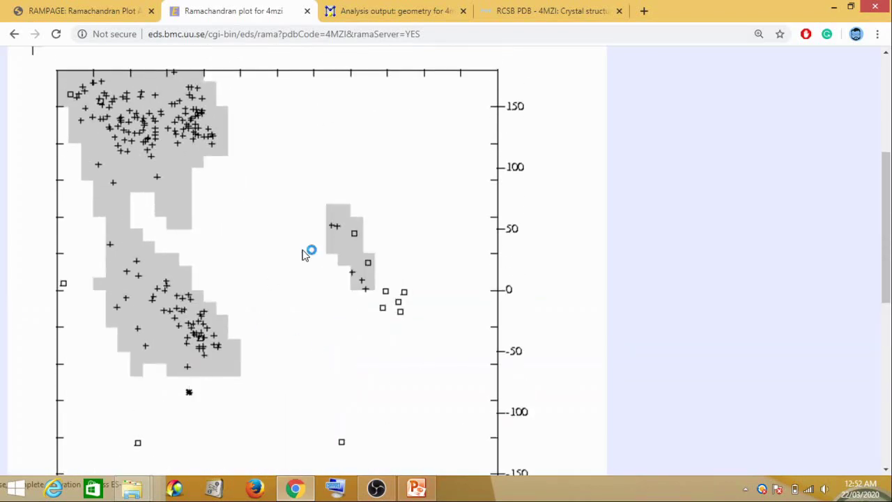
scroll(304, 255, up, 2)
scroll(332, 328, down, 2)
click(190, 394)
scroll(346, 263, down, 2)
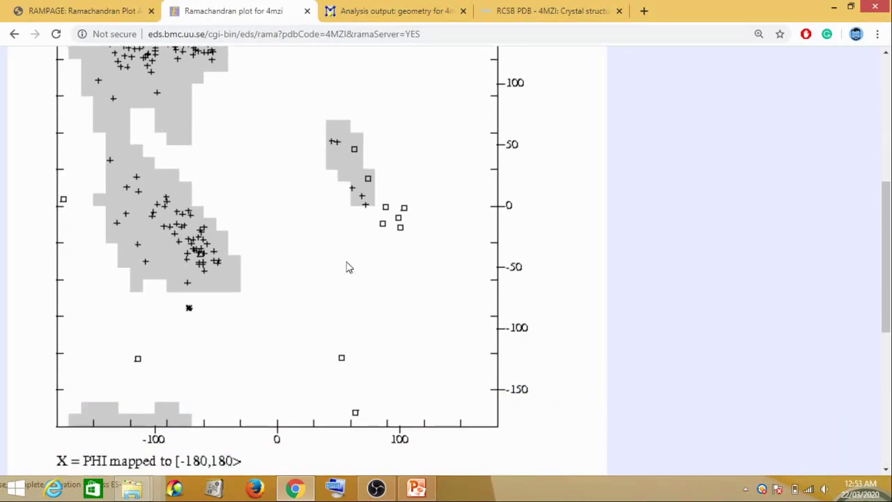
scroll(332, 251, up, 2)
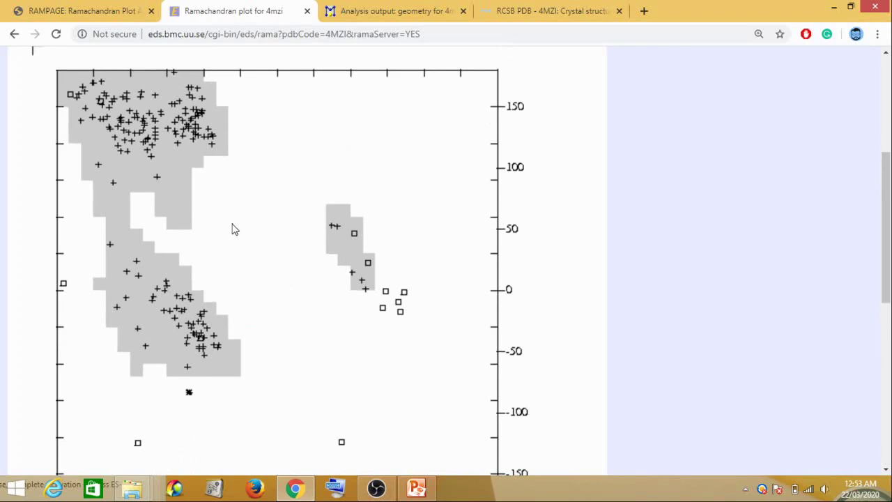
scroll(209, 279, down, 3)
scroll(214, 287, up, 2)
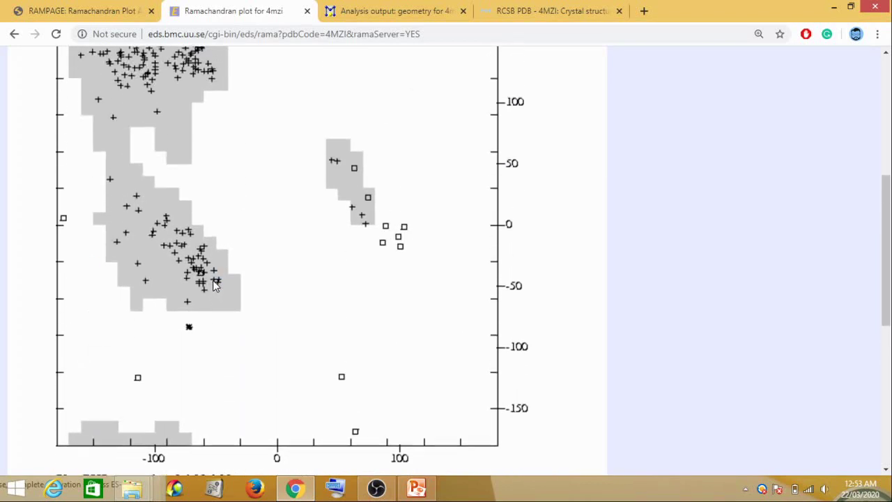
scroll(215, 285, up, 1)
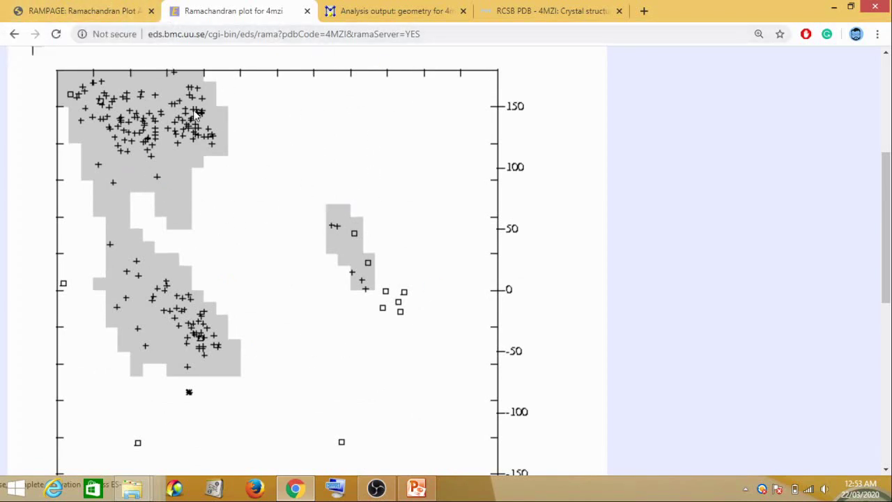
scroll(235, 172, down, 3)
scroll(234, 172, up, 3)
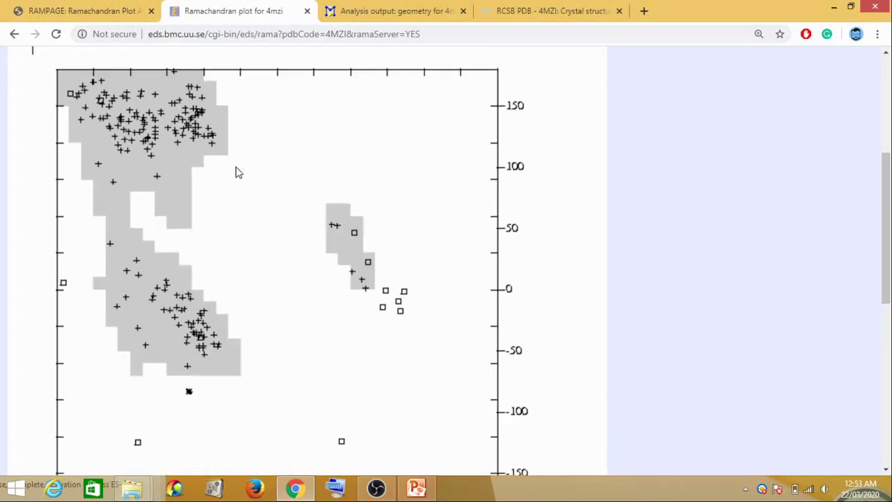
Show MolProbity's 4mzi.pdb geometry results down to the Single-criterion visualizations section
click(388, 9)
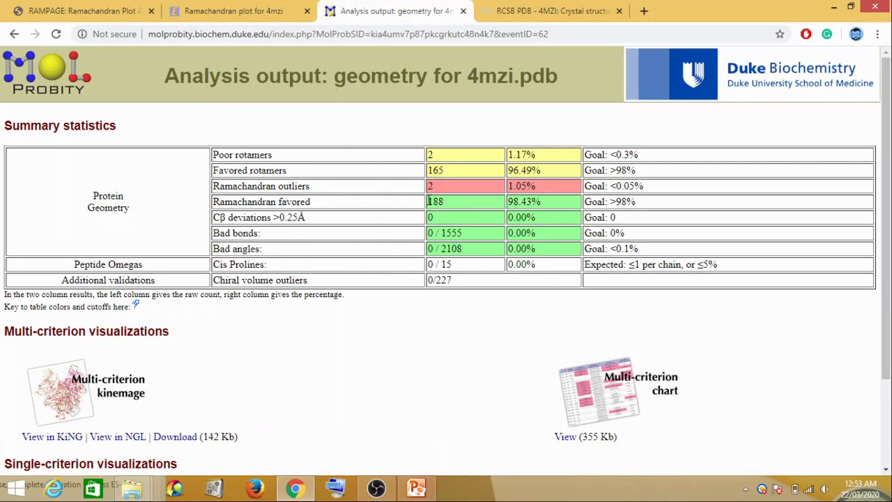
scroll(368, 248, down, 1)
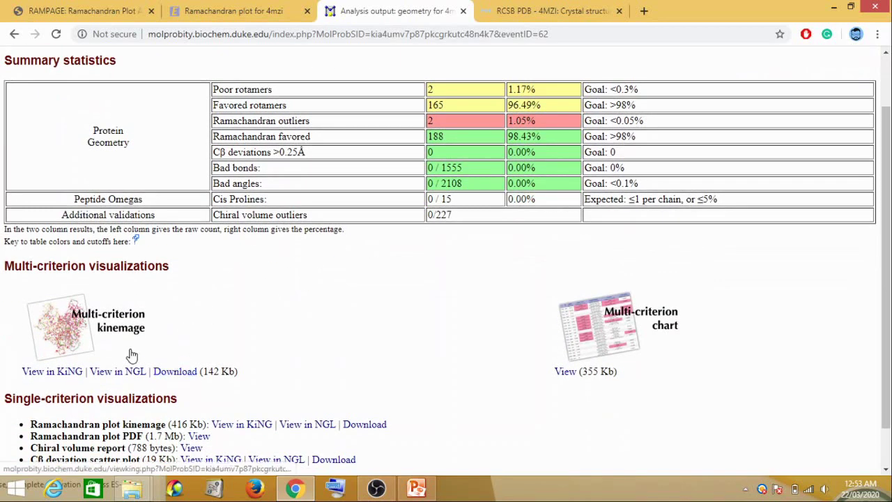
scroll(219, 324, down, 1)
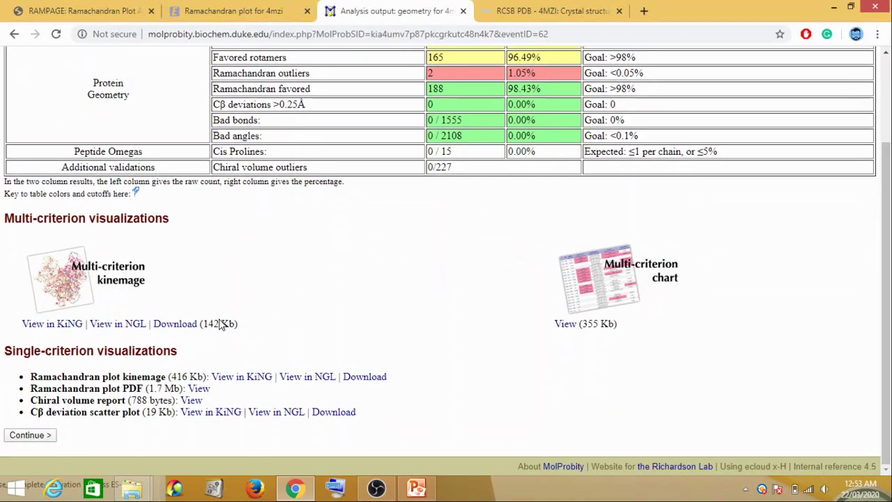
Open the Ramachandran plot PDF in a new tab and briefly highlight the outlier count 2
right_click(199, 391)
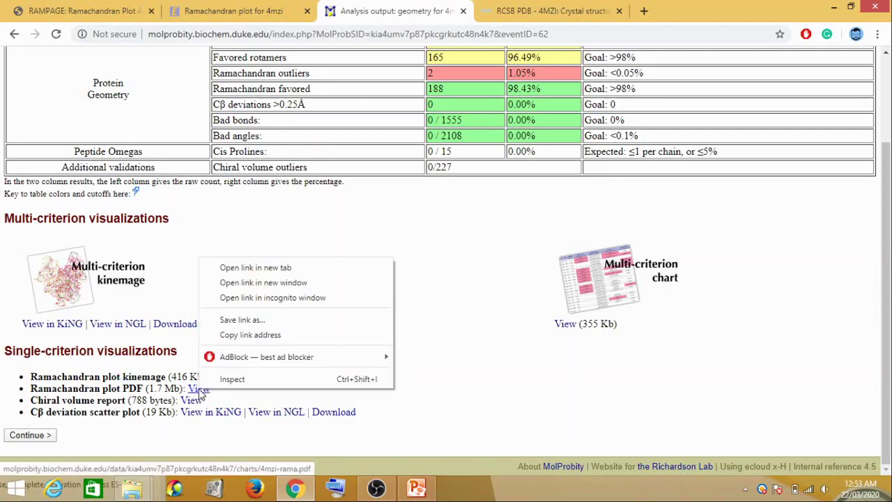
click(308, 271)
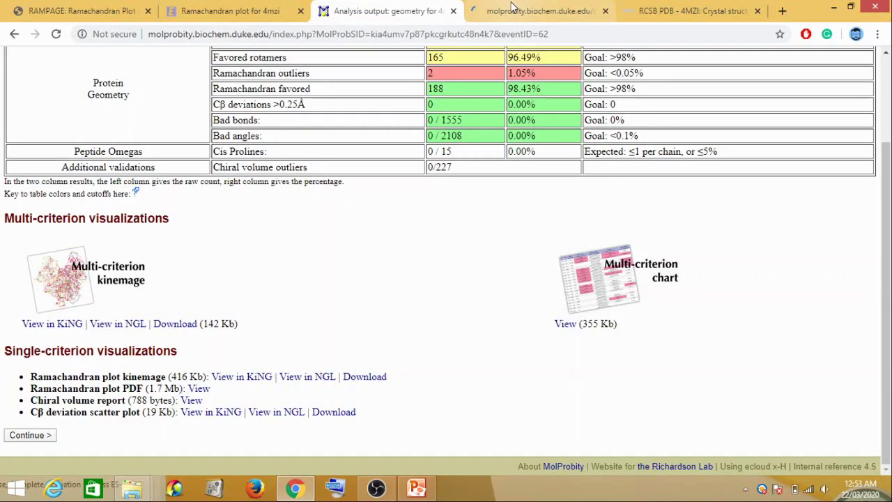
scroll(438, 202, up, 3)
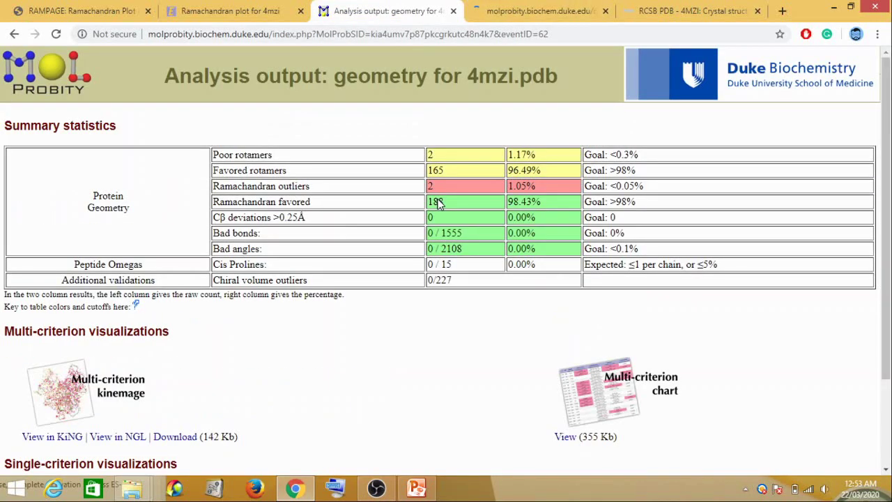
double_click(430, 186)
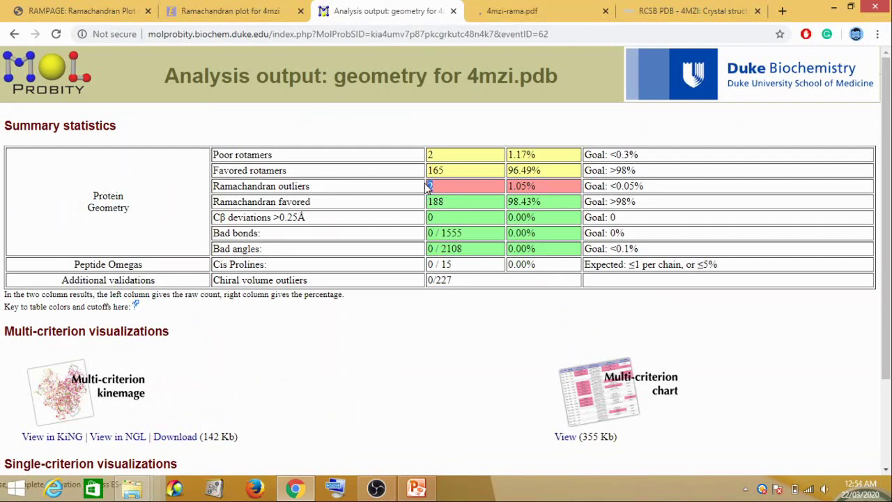
click(381, 183)
Zoom into the 4mzi-rama.pdf General case plot to read the 188 LEU outlier
click(529, 10)
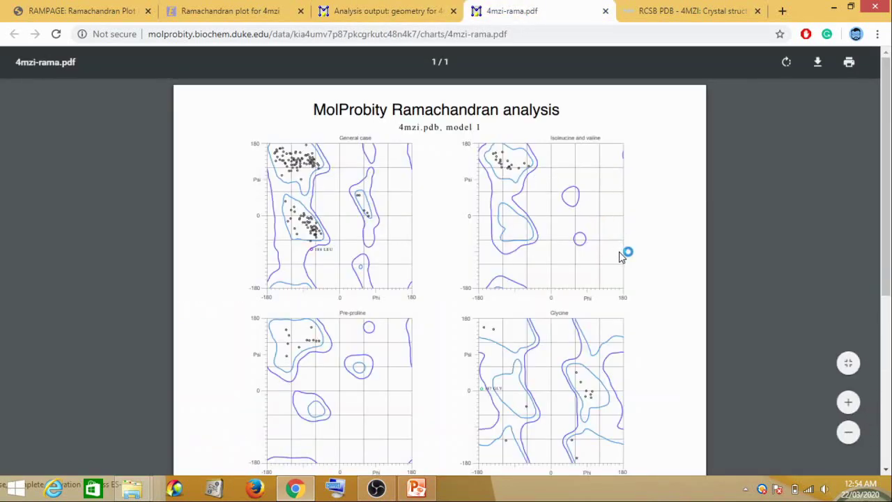
scroll(622, 256, up, 2)
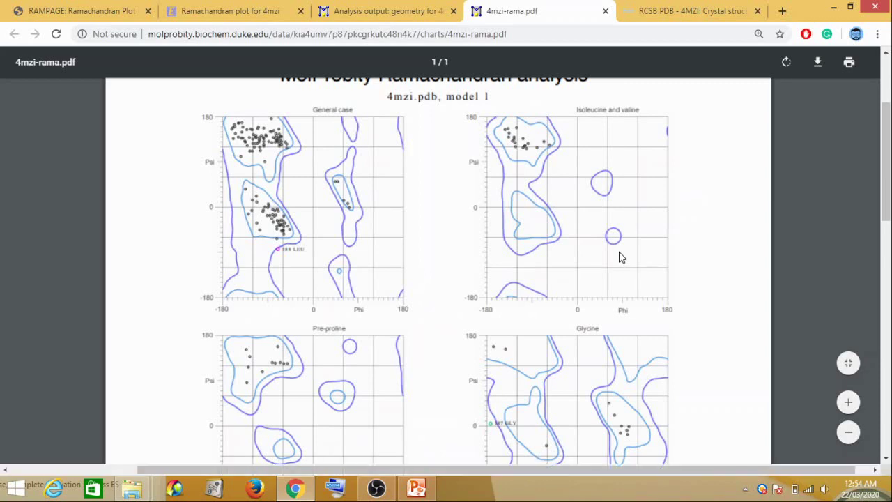
scroll(622, 257, up, 2)
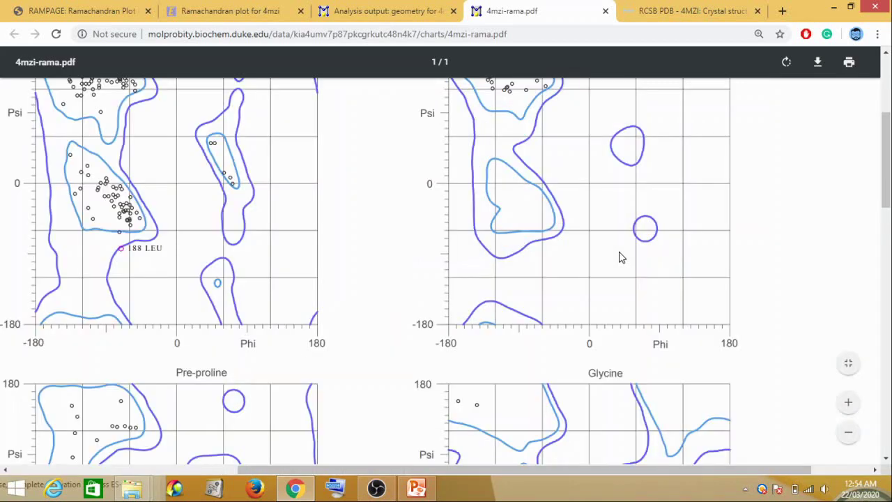
scroll(622, 257, down, 1)
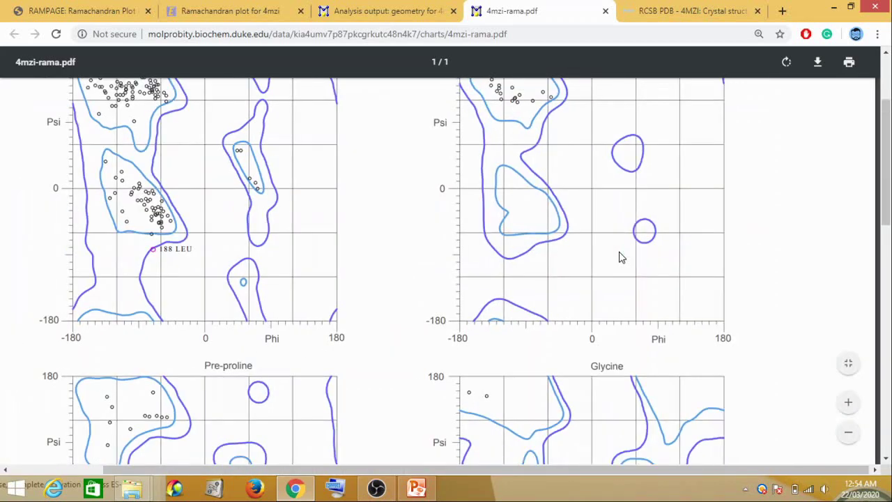
scroll(622, 257, up, 1)
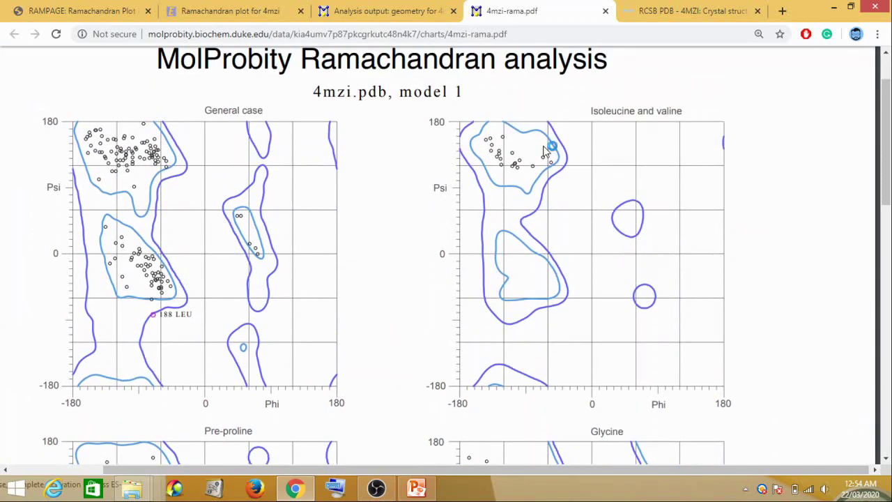
scroll(501, 220, up, 1)
scroll(460, 199, down, 1)
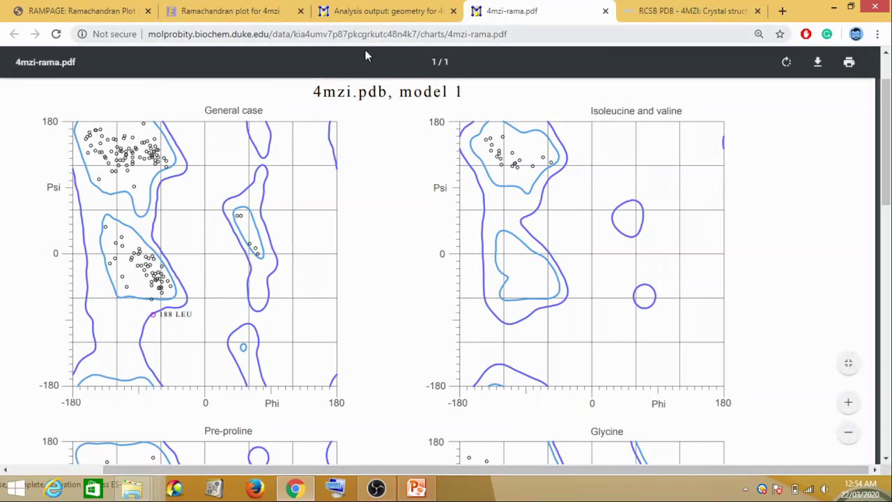
Glance at the MolProbity results and the Uppsala plot, then return to the PDF
click(318, 7)
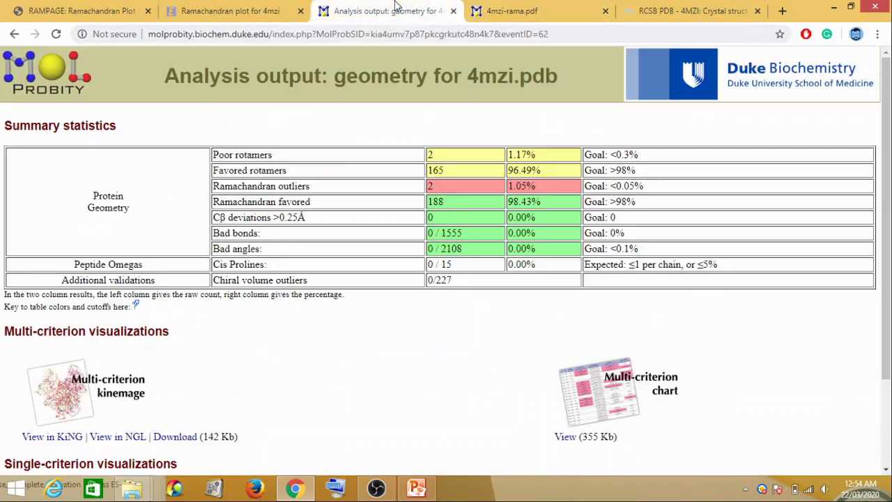
click(251, 8)
click(537, 7)
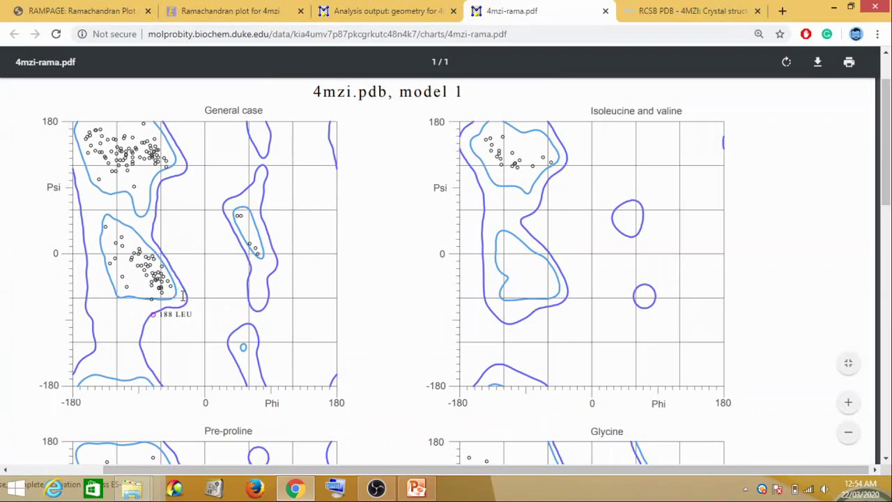
Scroll the Ramachandran PDF down to the Pre-proline and Glycine plots
scroll(400, 285, down, 1)
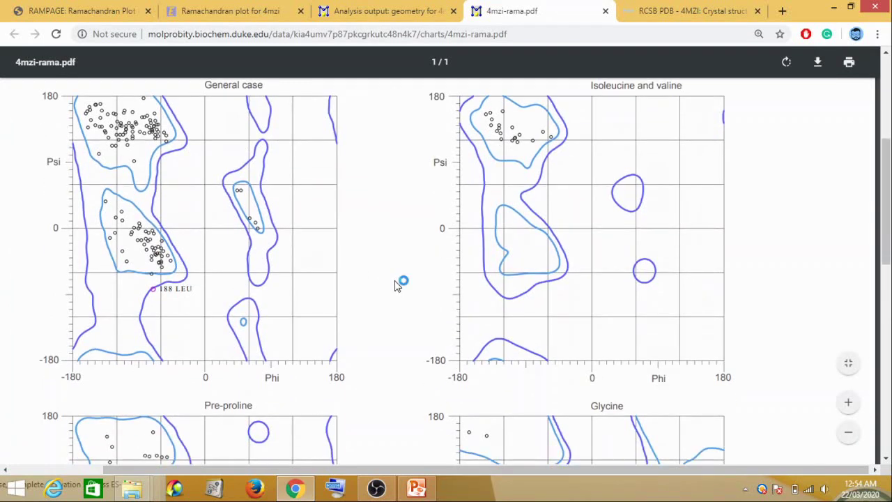
scroll(395, 285, down, 4)
scroll(395, 285, up, 5)
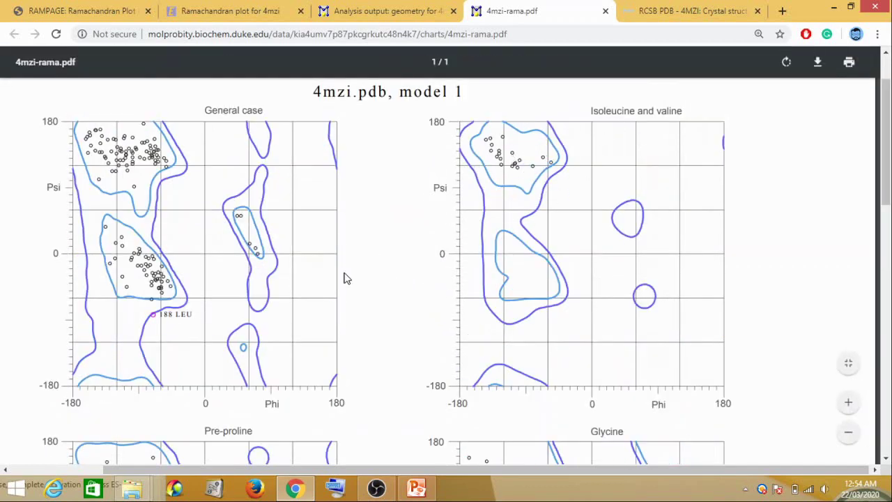
scroll(347, 278, down, 3)
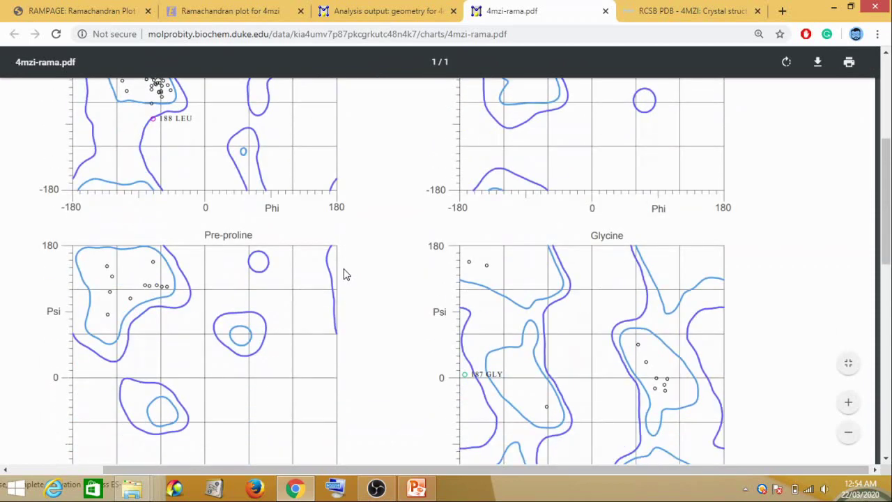
scroll(343, 273, down, 1)
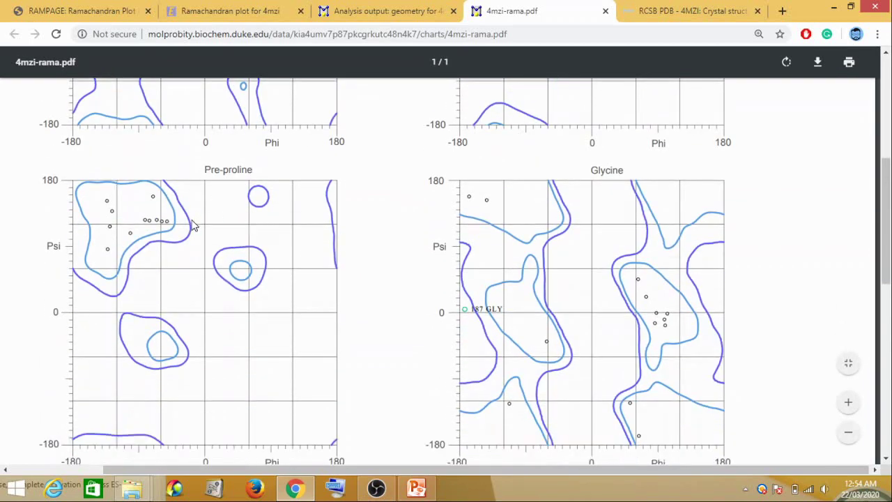
scroll(342, 258, down, 1)
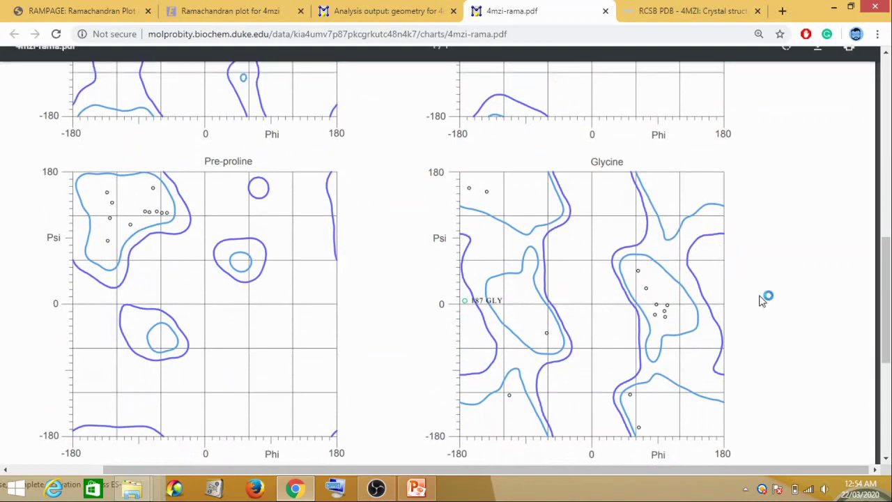
scroll(885, 293, down, 4)
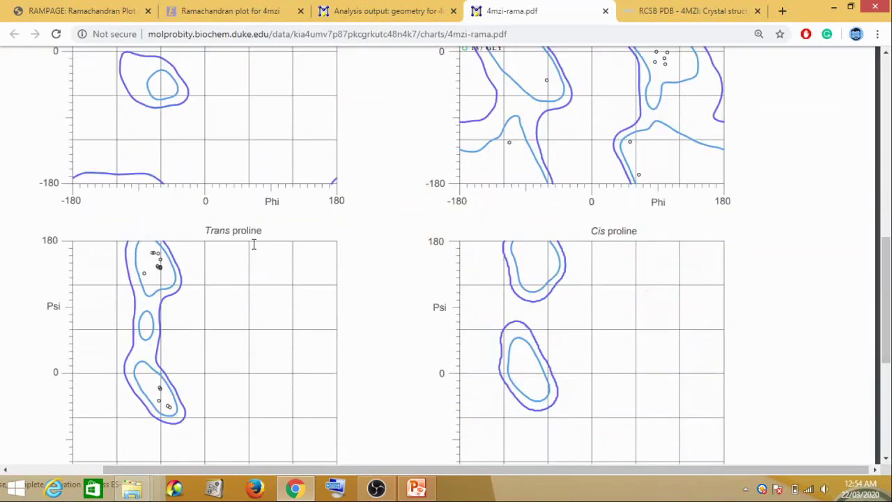
scroll(749, 273, down, 1)
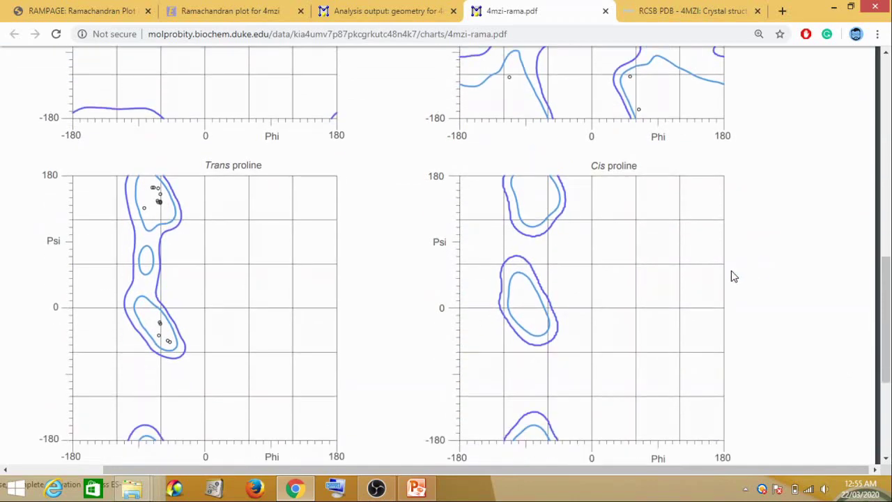
scroll(725, 276, up, 2)
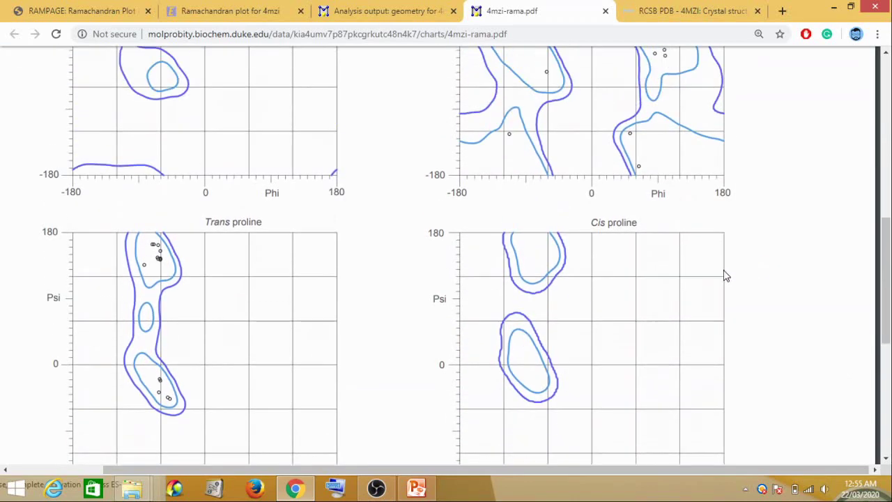
scroll(725, 277, up, 2)
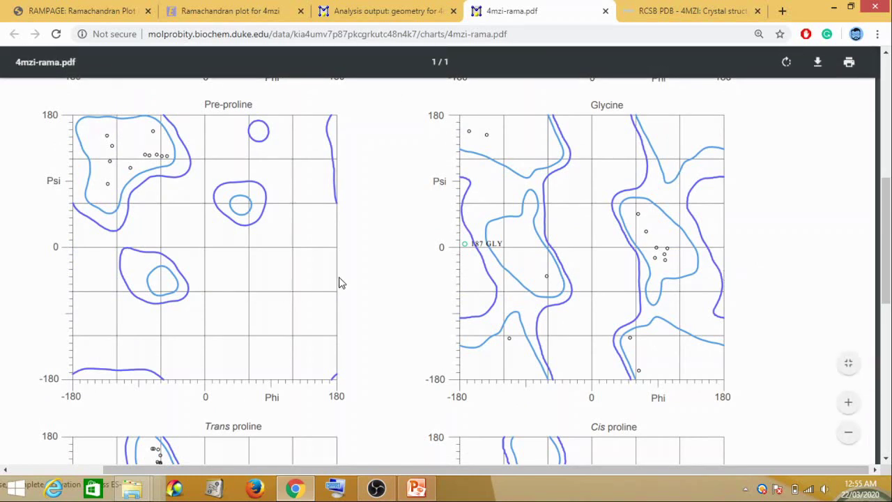
Work in the PDF view around the Glycine plot showing the 87 GLY outlier
click(352, 362)
click(263, 328)
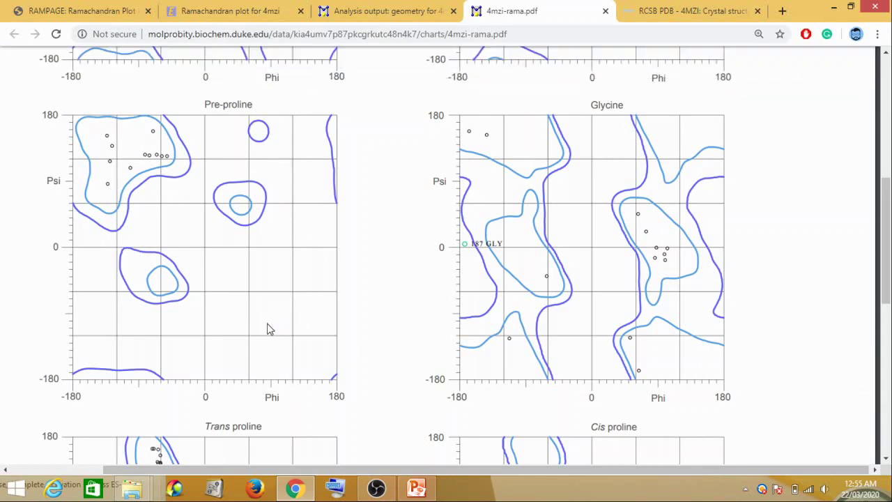
click(268, 324)
click(268, 324)
click(267, 324)
click(267, 325)
click(267, 325)
click(261, 314)
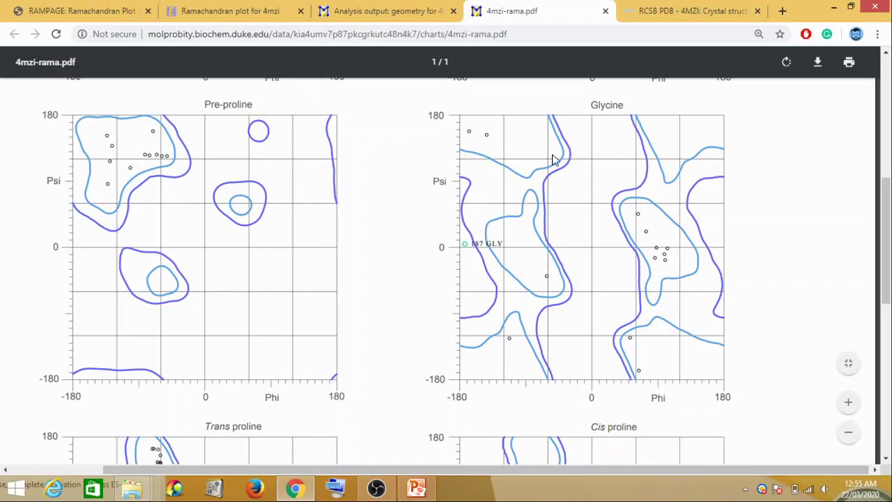
Move the Uppsala 'Ramachandran plot for 4mzi' tab next to the MolProbity PDF tab
click(385, 8)
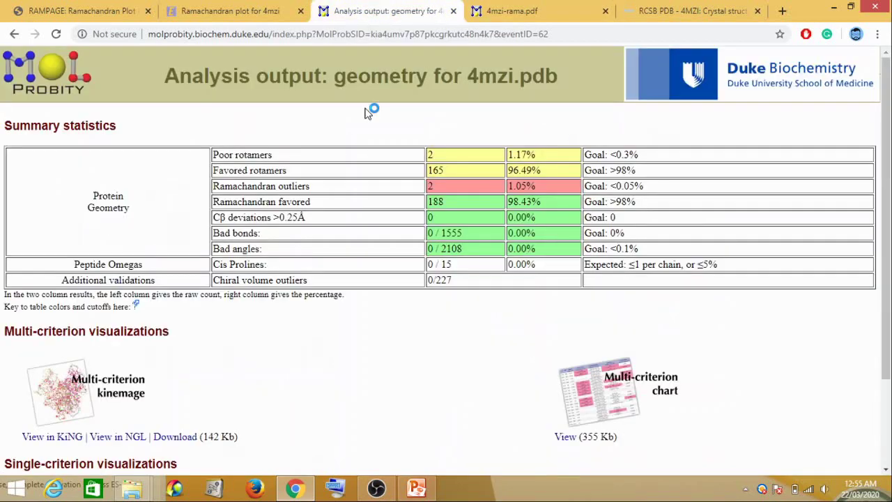
click(286, 9)
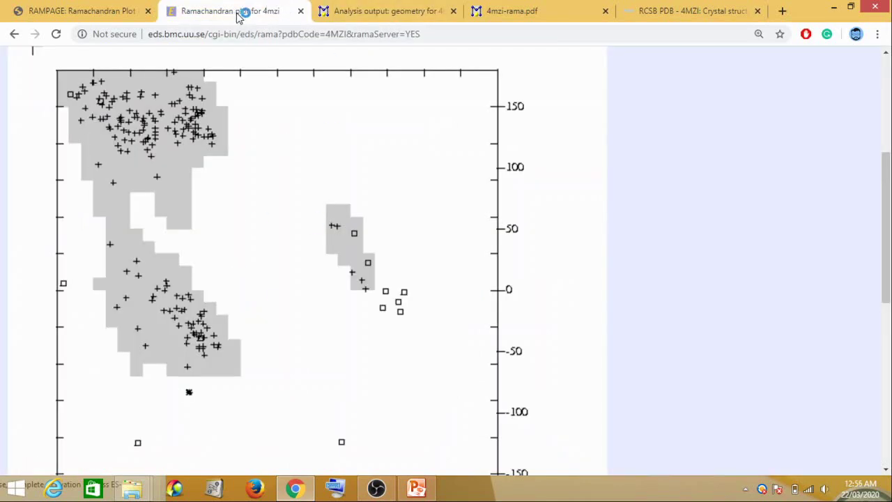
drag(253, 12, 380, 11)
Compare the Uppsala plot with the MolProbity glycine plot's 87 GLY outlier
scroll(247, 325, down, 2)
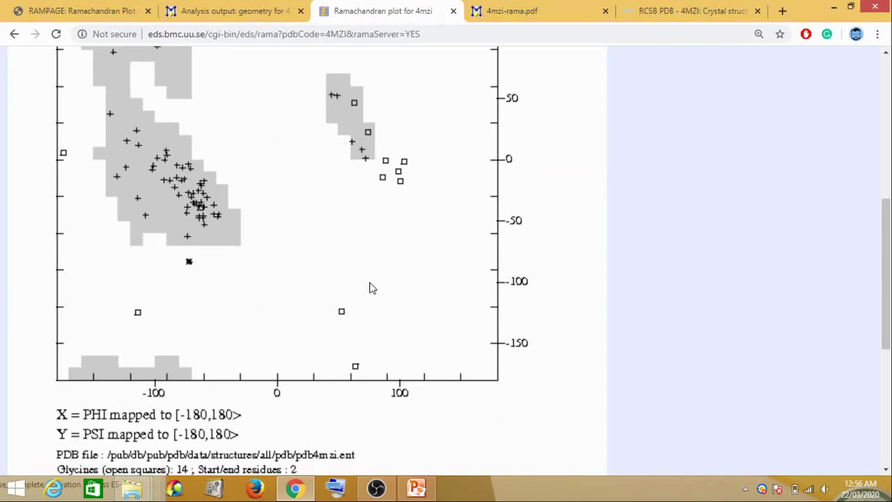
scroll(420, 264, up, 1)
click(528, 11)
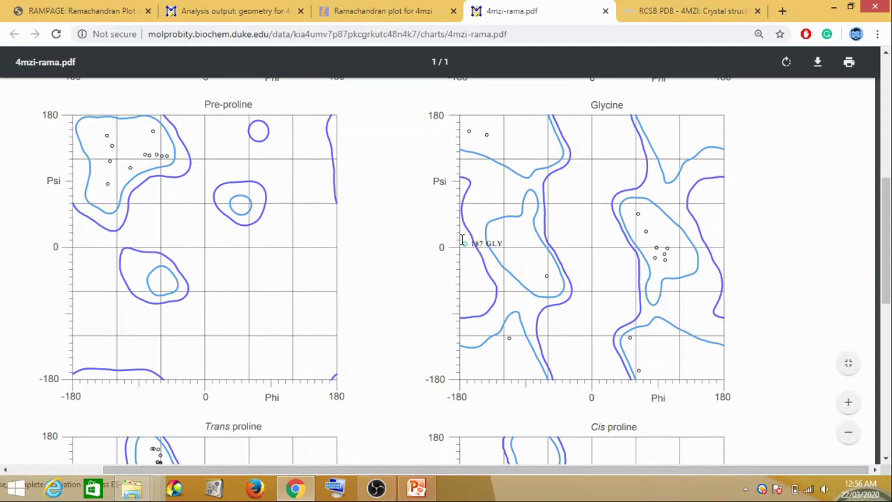
scroll(488, 243, up, 1)
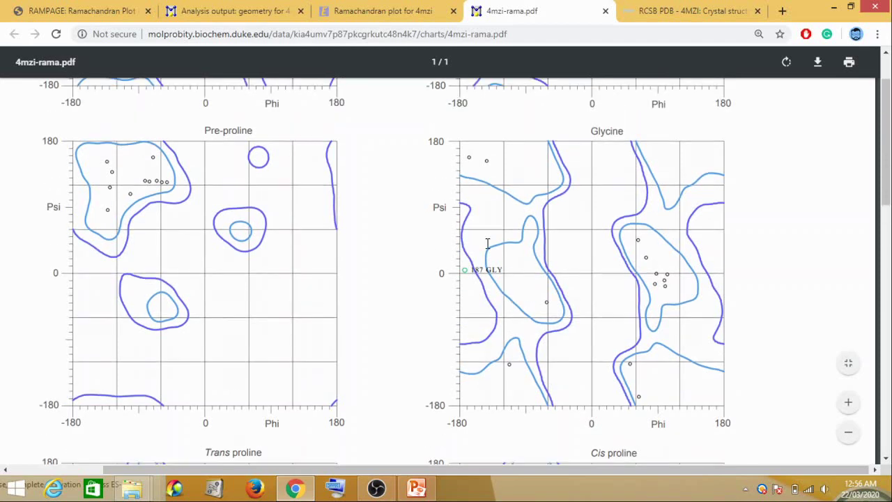
scroll(604, 261, up, 4)
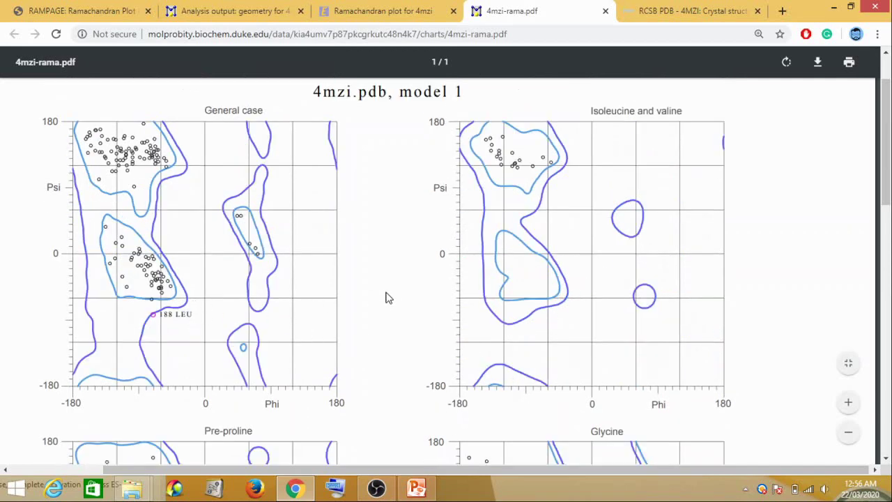
scroll(392, 294, down, 1)
scroll(394, 293, down, 3)
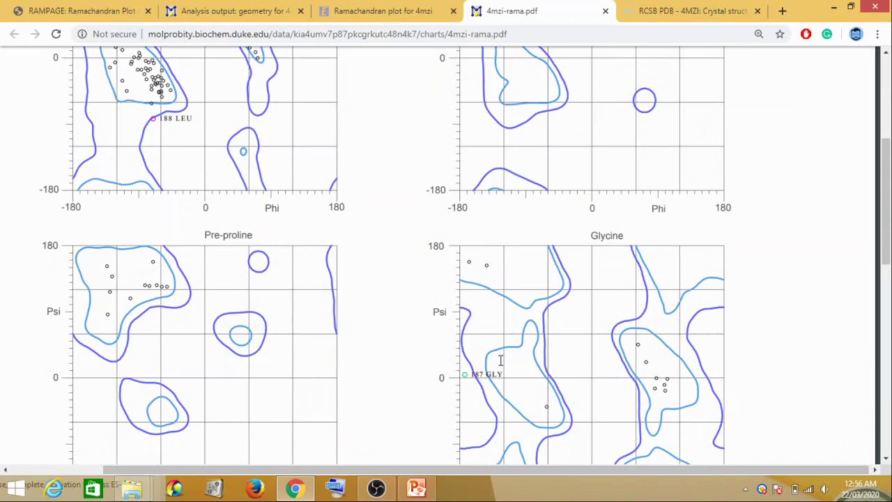
scroll(500, 359, up, 2)
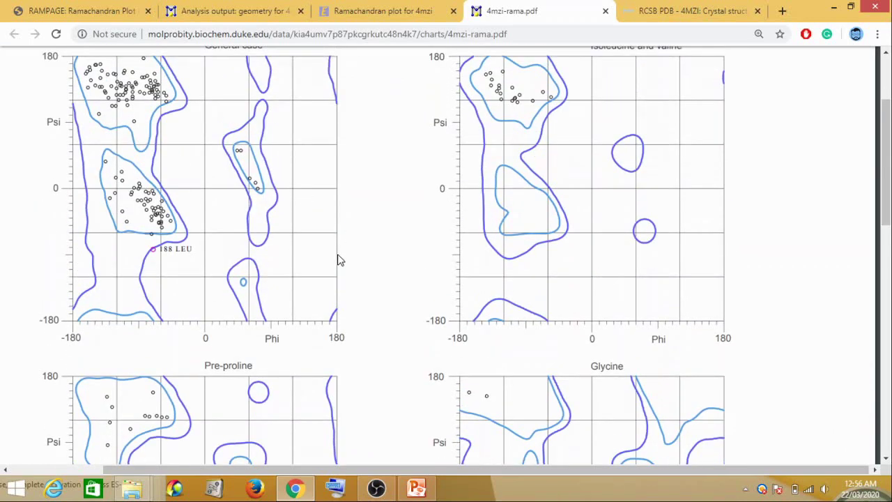
scroll(200, 255, up, 2)
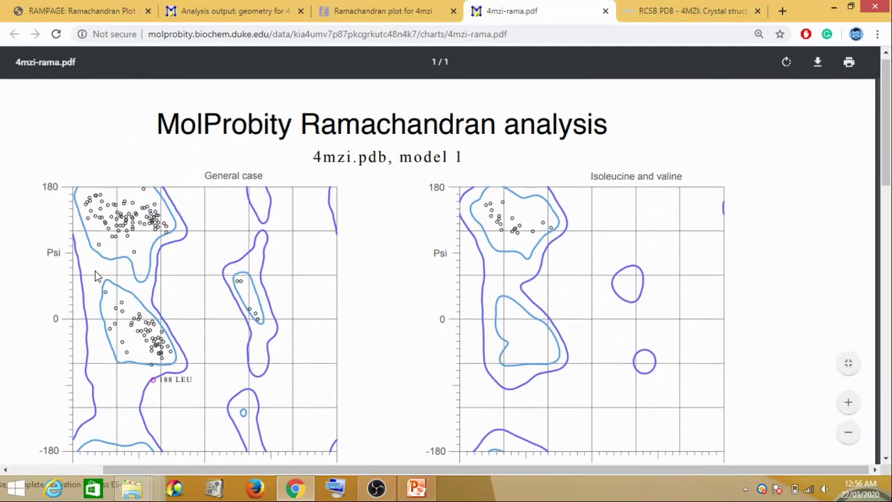
scroll(247, 188, down, 5)
scroll(256, 177, down, 3)
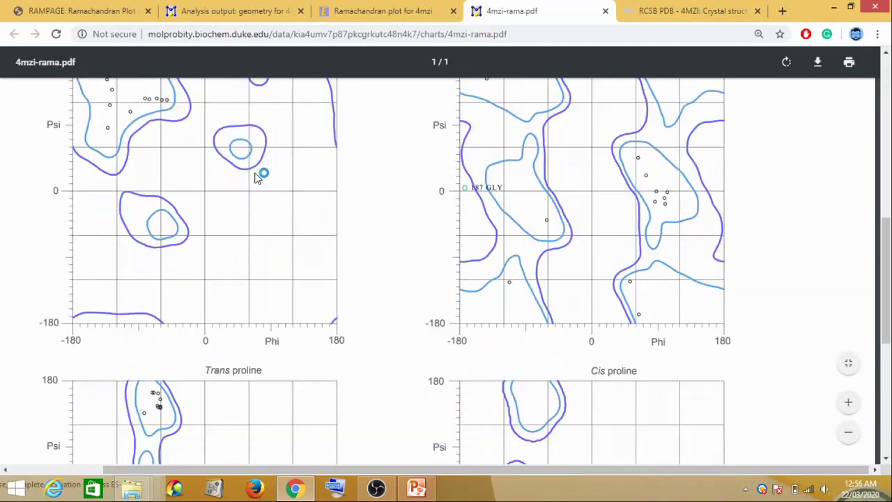
scroll(255, 177, up, 1)
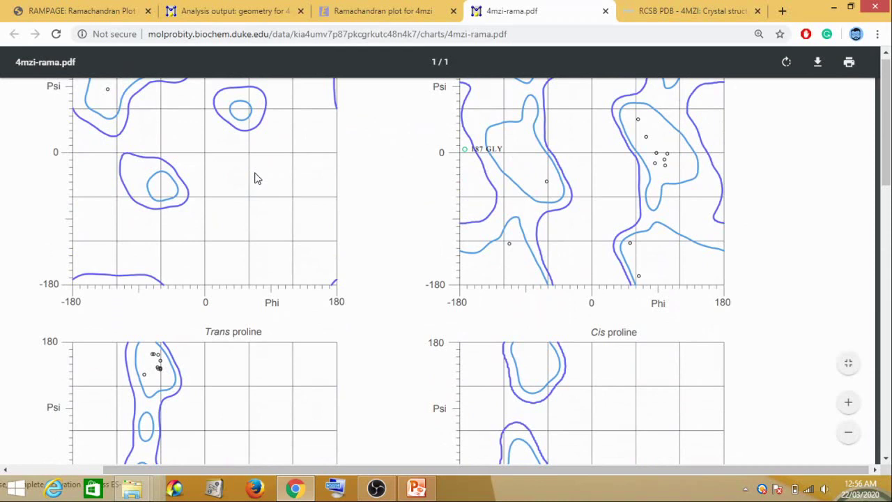
scroll(332, 186, up, 7)
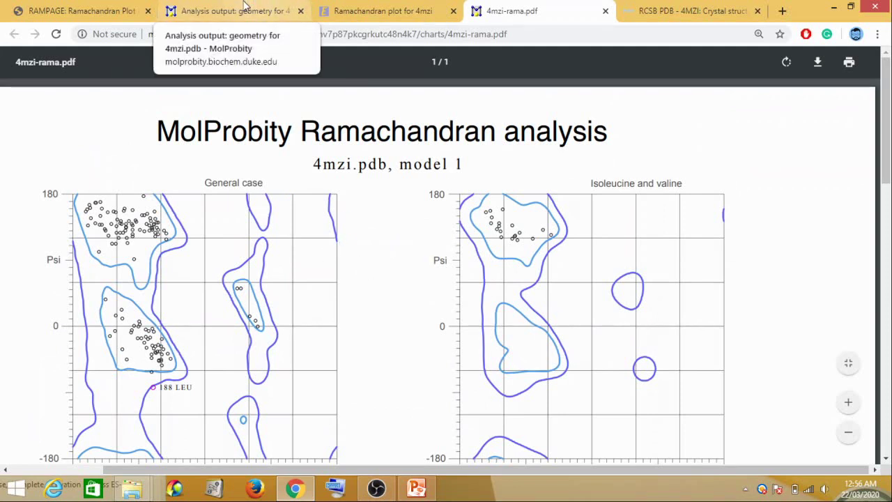
click(90, 8)
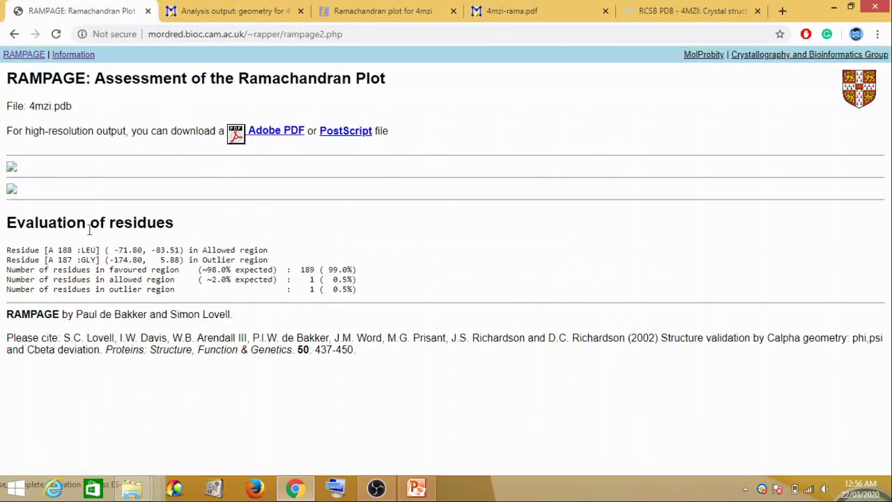
click(355, 11)
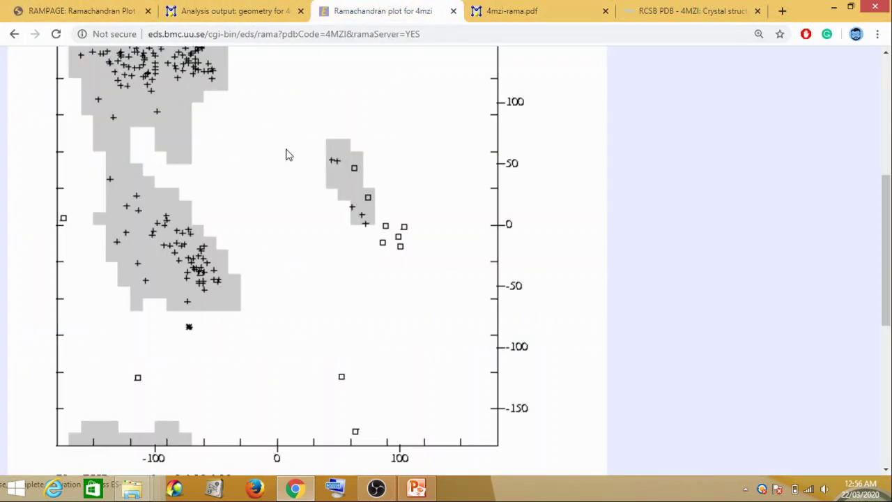
click(511, 10)
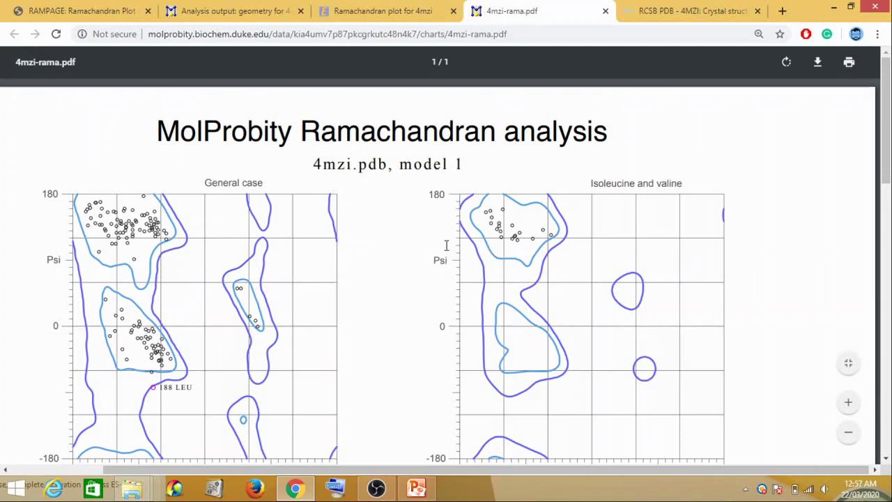
scroll(446, 245, down, 5)
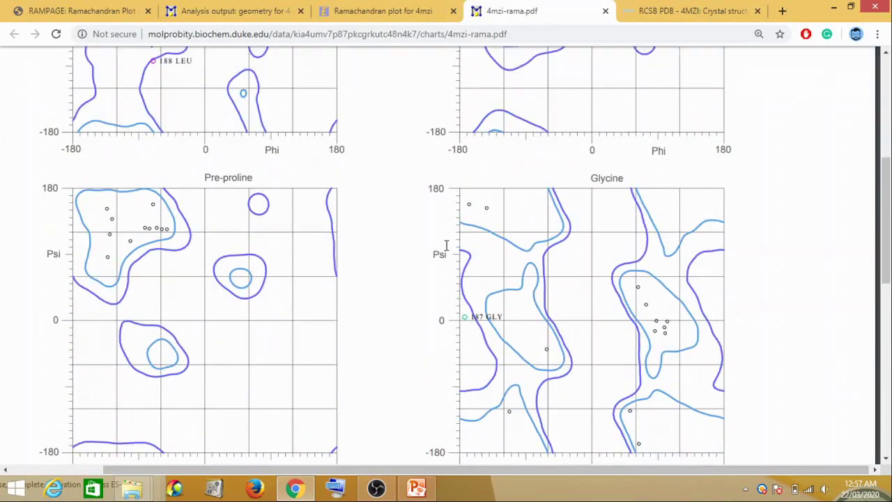
scroll(446, 245, down, 1)
scroll(446, 238, down, 2)
scroll(446, 239, up, 3)
scroll(360, 235, up, 5)
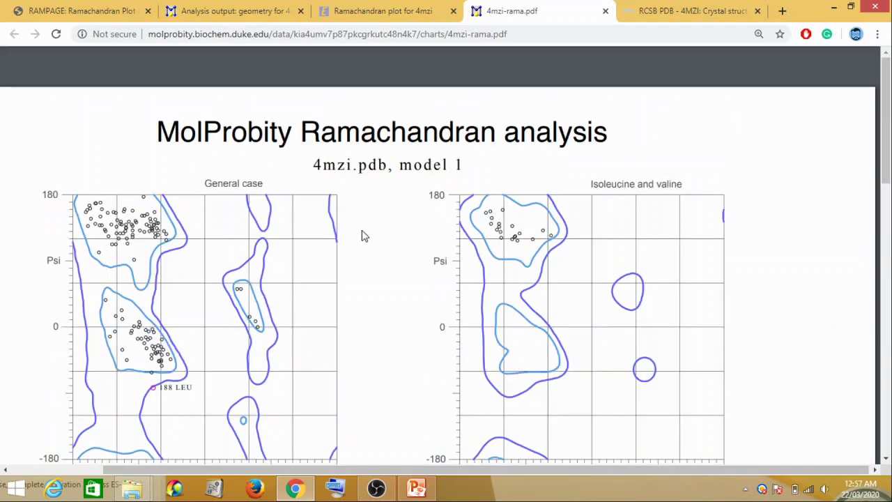
scroll(362, 236, down, 1)
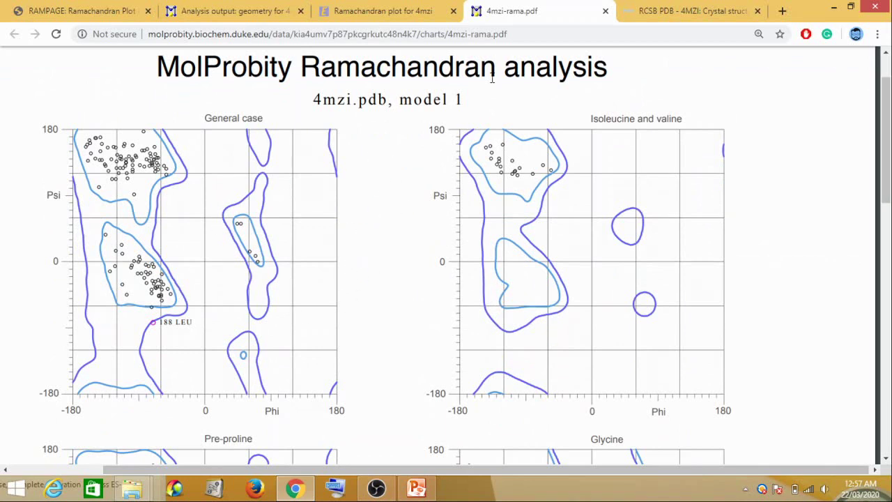
scroll(437, 342, up, 1)
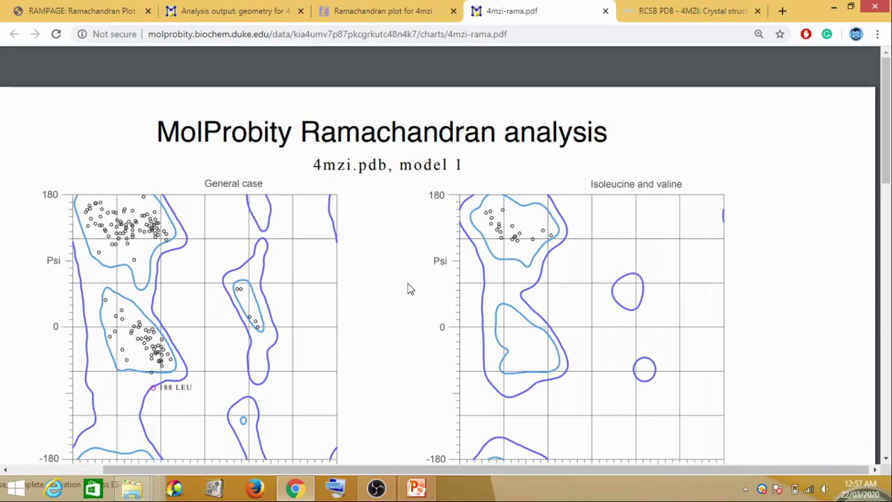
scroll(409, 289, down, 1)
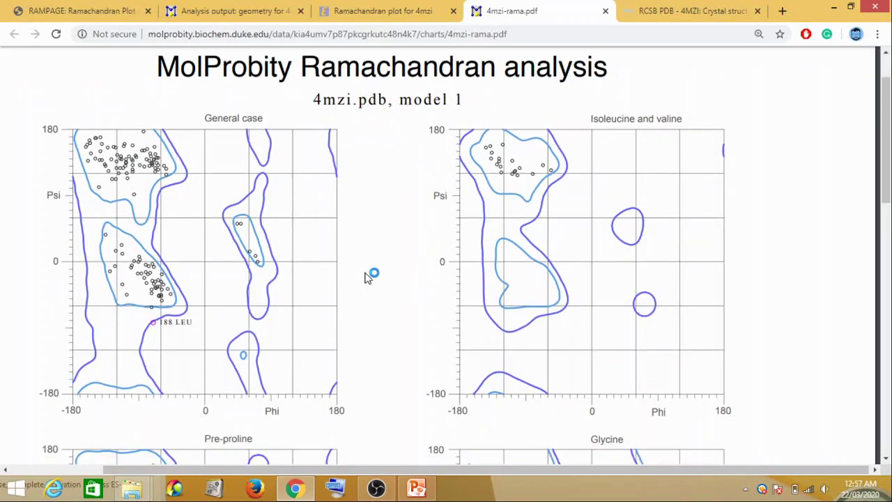